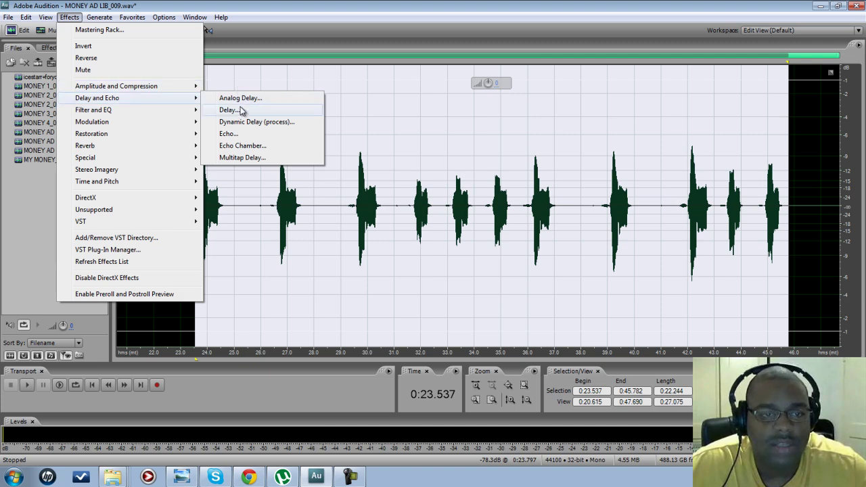
Preview Analog Delay on the selected ad-lib audio, set its delay time to 741 ms and apply the effect.
{"action": "left_click", "coordinate": [244, 98]}
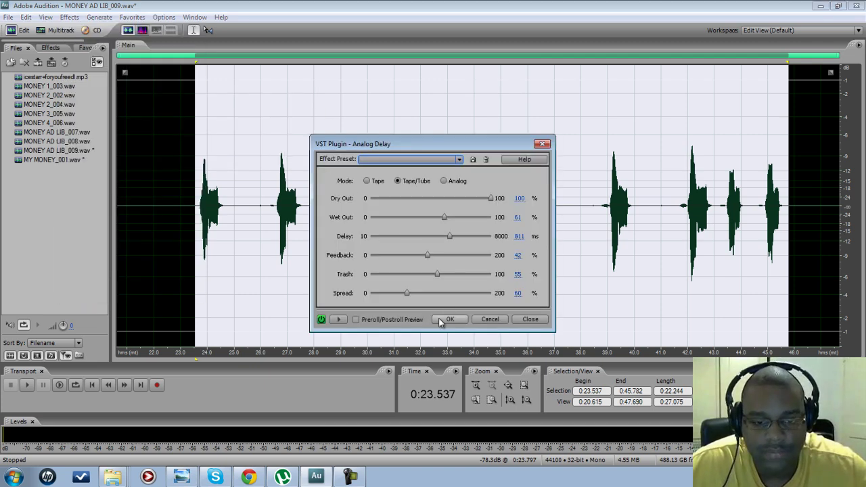
{"action": "left_click", "coordinate": [344, 320]}
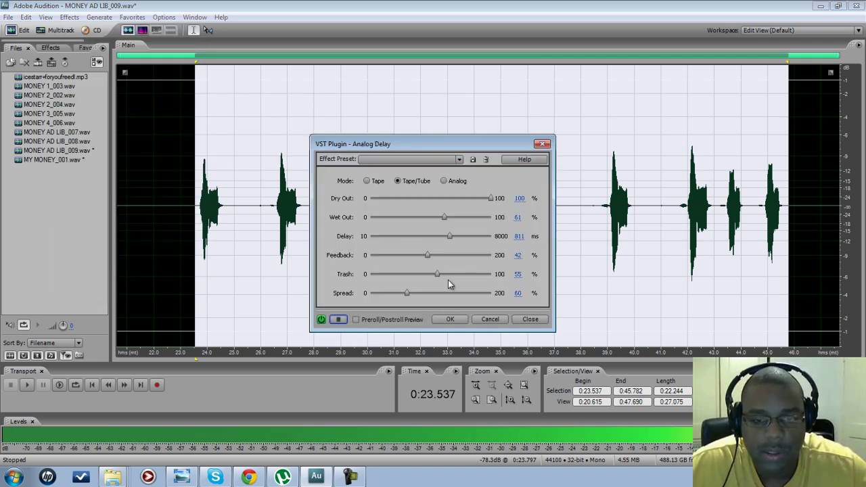
{"action": "left_click_drag", "start_coordinate": [449, 236], "coordinate": [447, 239]}
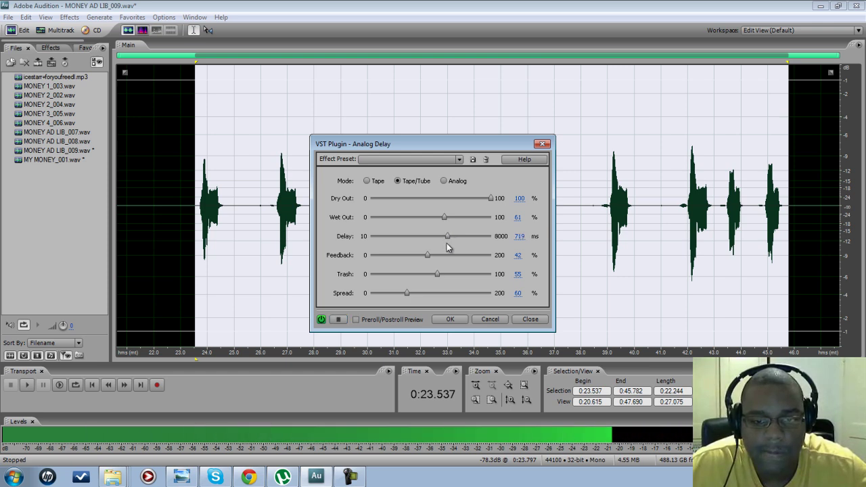
{"action": "left_click_drag", "start_coordinate": [447, 237], "coordinate": [448, 236]}
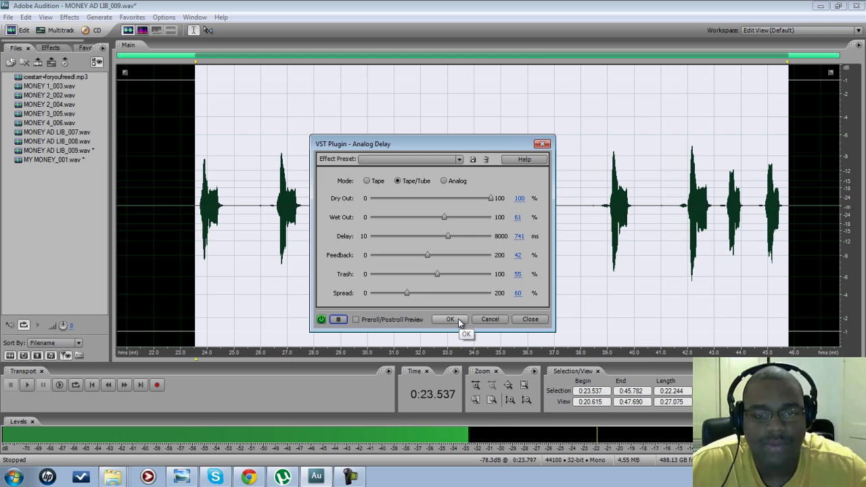
{"action": "key", "text": "space"}
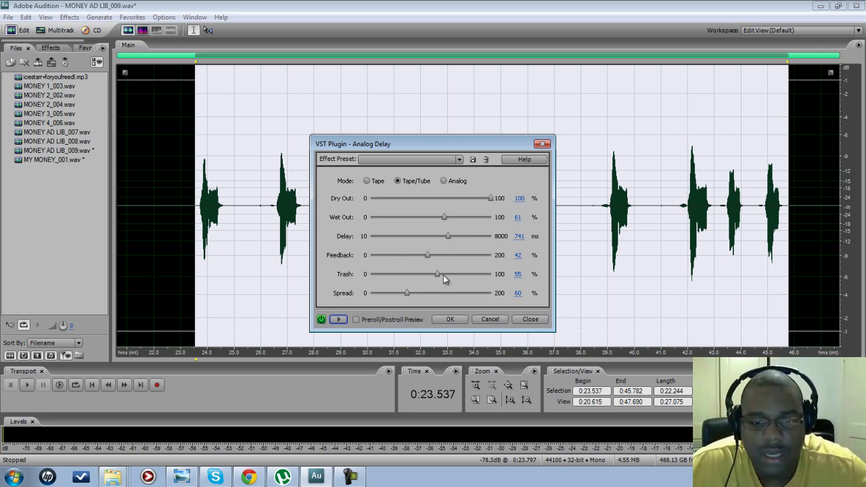
{"action": "left_click", "coordinate": [449, 320]}
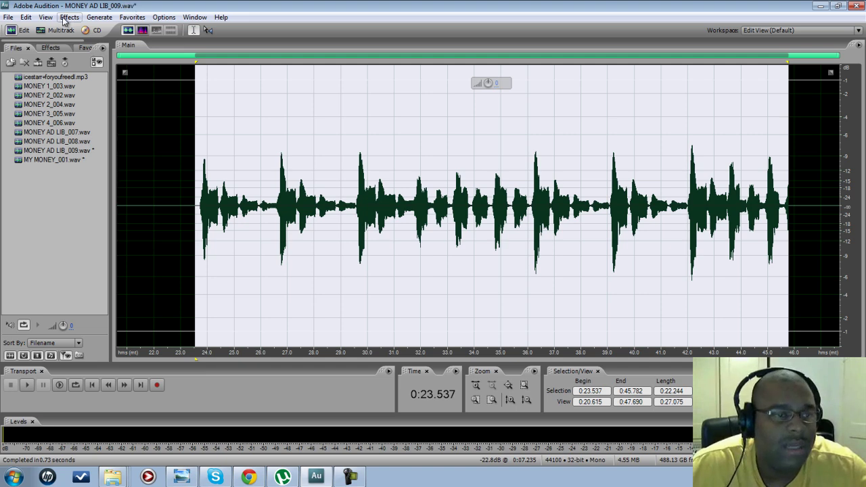
Undo the Analog Delay and extend the selection's end to 0:47.690 to include the silence after the last ad-lib.
{"action": "left_click", "coordinate": [25, 17]}
{"action": "left_click", "coordinate": [41, 28]}
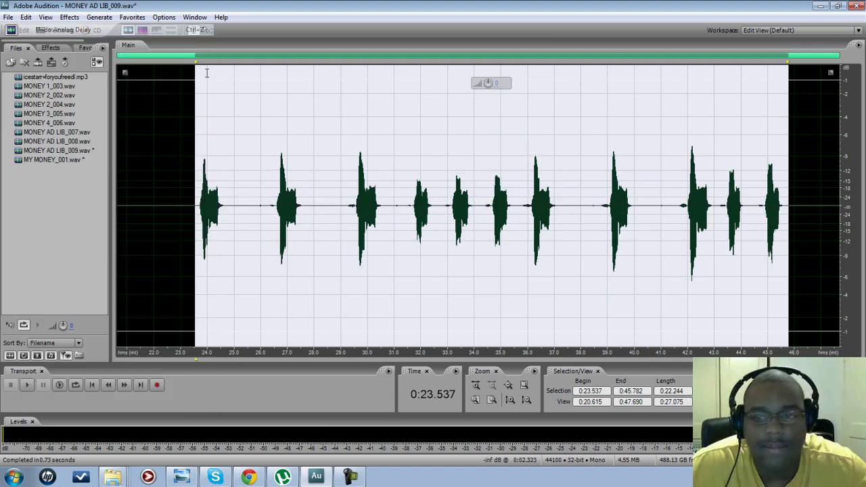
{"action": "left_click_drag", "start_coordinate": [787, 63], "coordinate": [865, 66]}
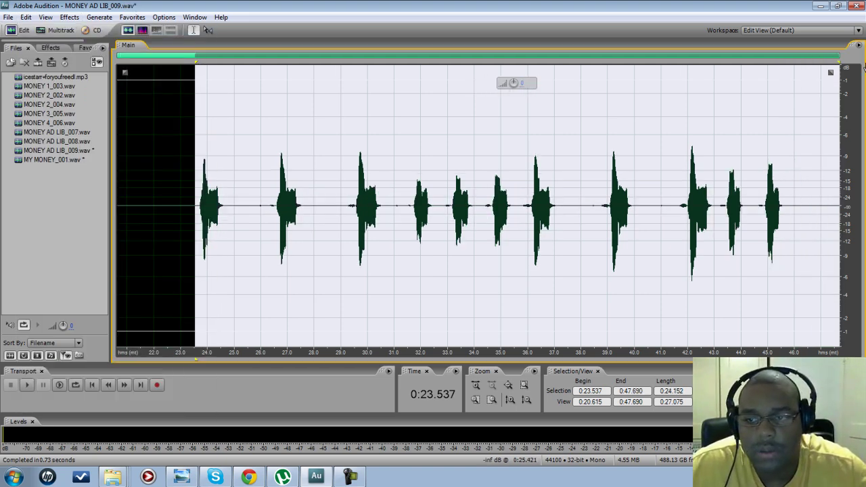
Preview Analog Delay with its current 741 ms setting and apply it to the extended ad-lib selection.
{"action": "left_click", "coordinate": [69, 17]}
{"action": "mouse_move", "coordinate": [156, 100]}
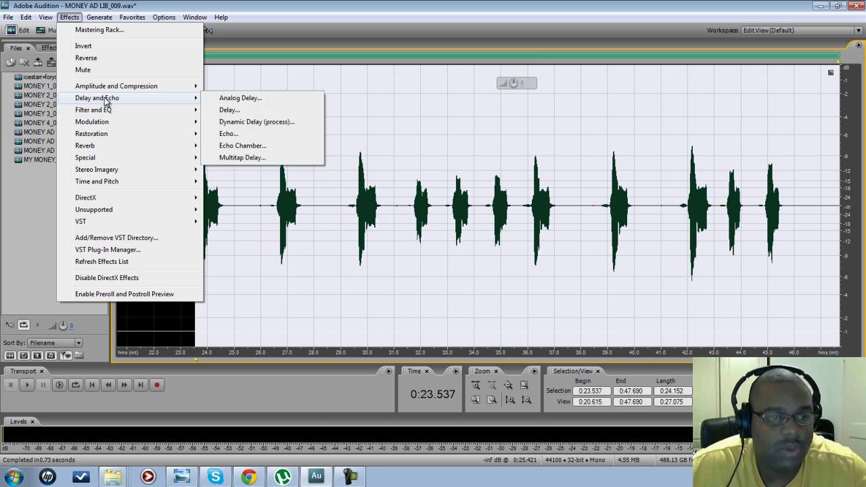
{"action": "left_click", "coordinate": [241, 98]}
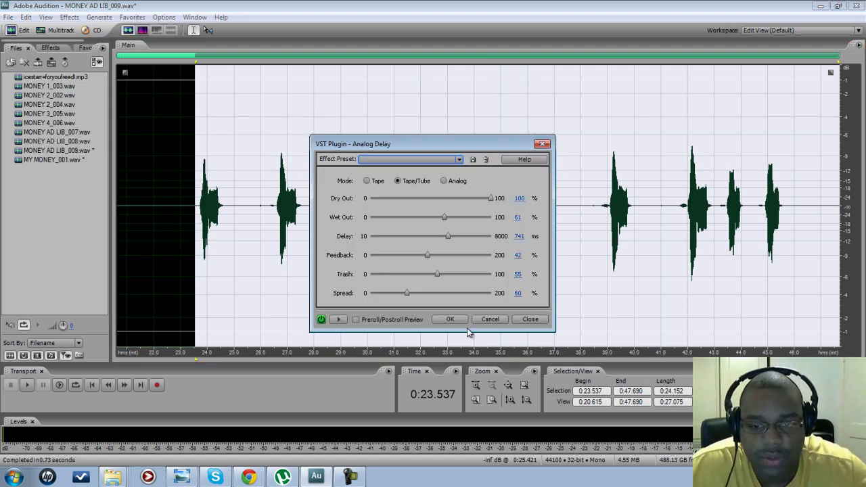
{"action": "left_click", "coordinate": [339, 319]}
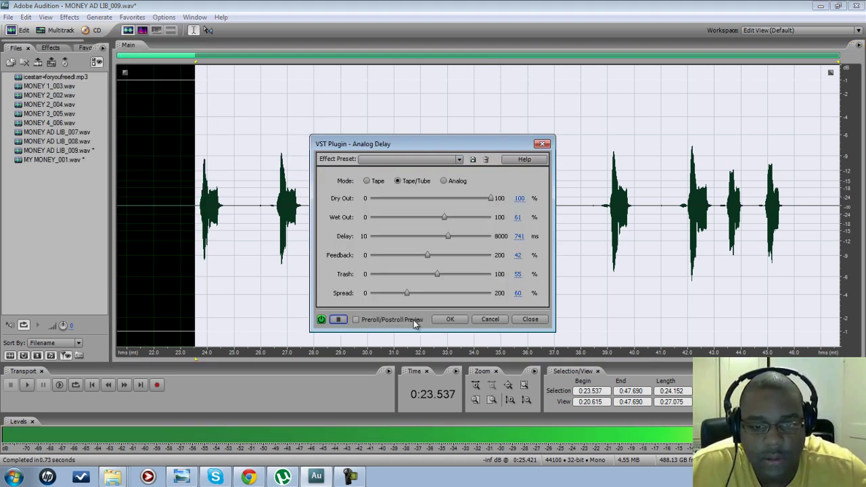
{"action": "left_click", "coordinate": [463, 322]}
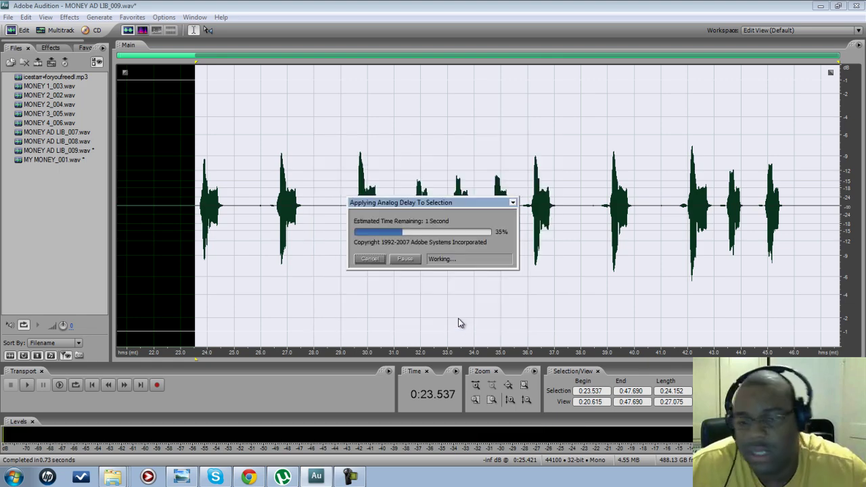
Switch to the multitrack session and play the mix from 0:22.240 to hear the delayed ad-lib.
{"action": "left_click", "coordinate": [42, 31]}
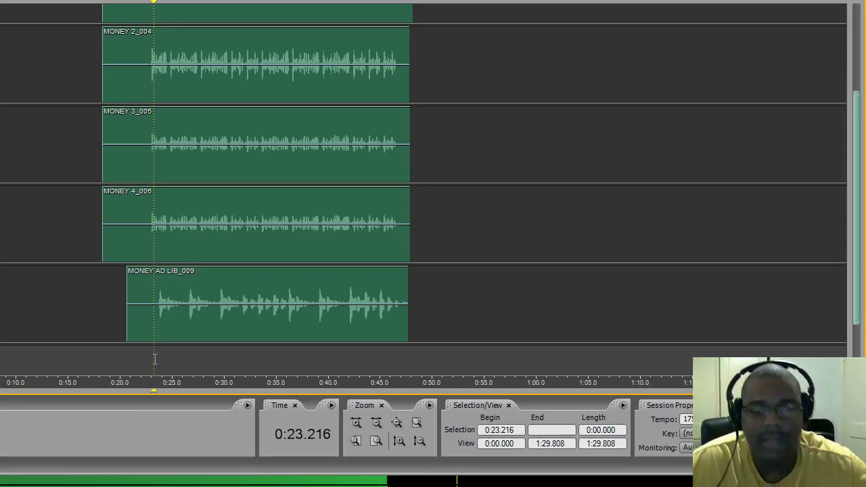
{"action": "left_click", "coordinate": [146, 358]}
{"action": "left_click", "coordinate": [143, 357]}
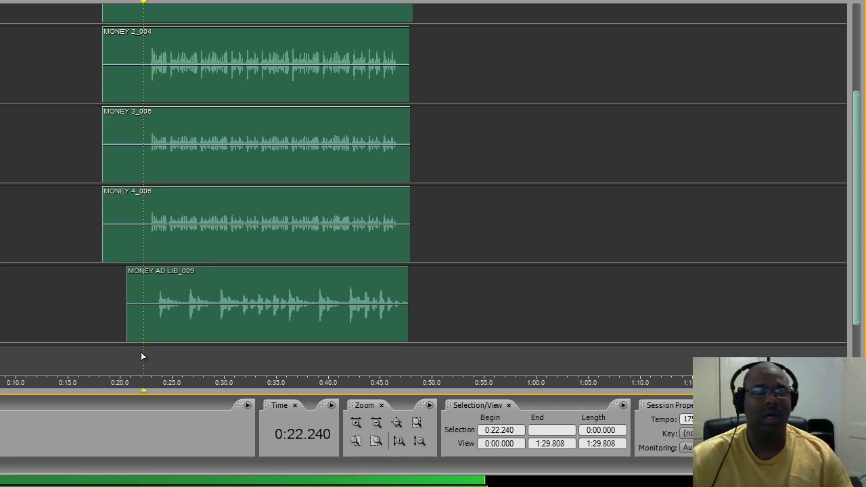
{"action": "key", "text": "space"}
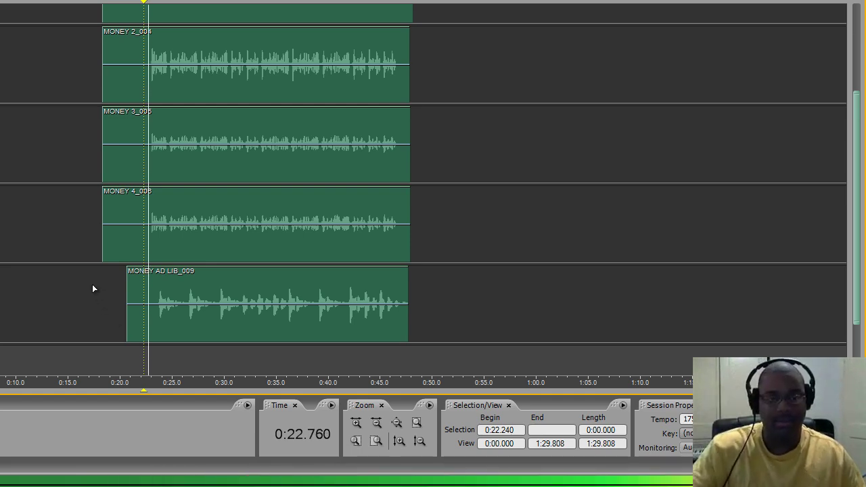
{"action": "left_click_drag", "start_coordinate": [858, 131], "coordinate": [844, 45]}
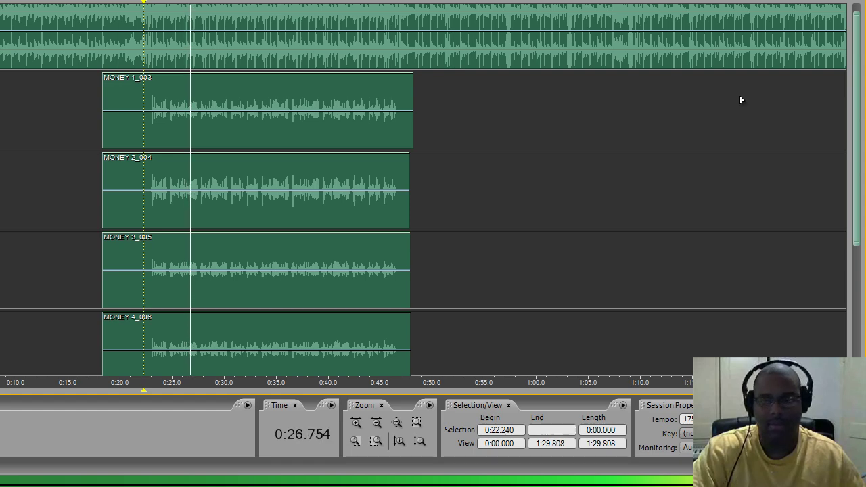
{"action": "key", "text": "space"}
{"action": "scroll", "coordinate": [741, 100], "scroll_direction": "up", "scroll_amount": 1}
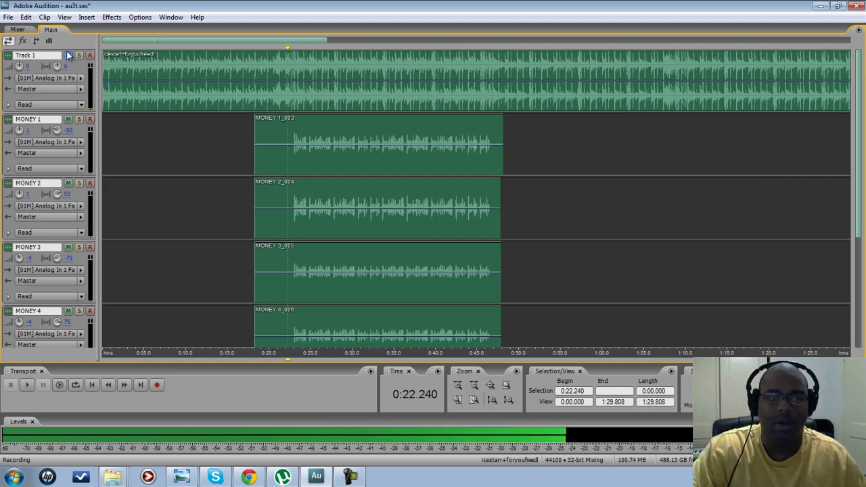
Mute Track 1 and play the vocal tracks without the beat from 0:21.135.
{"action": "left_click", "coordinate": [0, 38]}
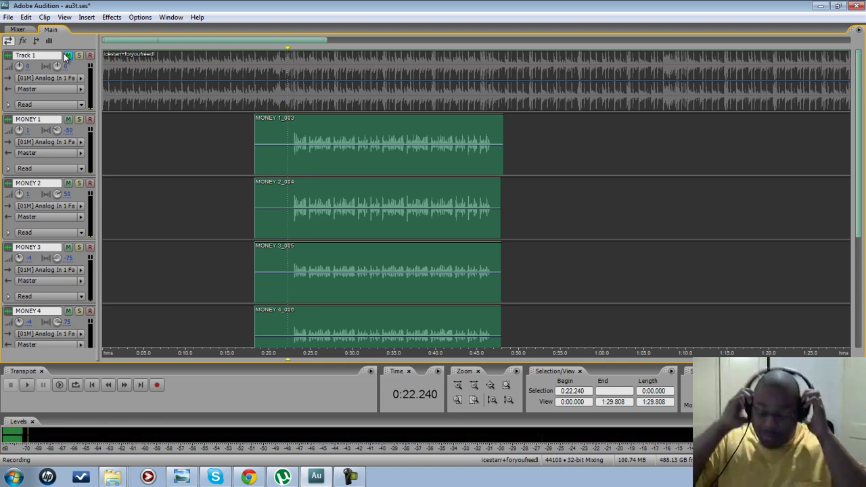
{"action": "left_click", "coordinate": [279, 139]}
{"action": "key", "text": "space"}
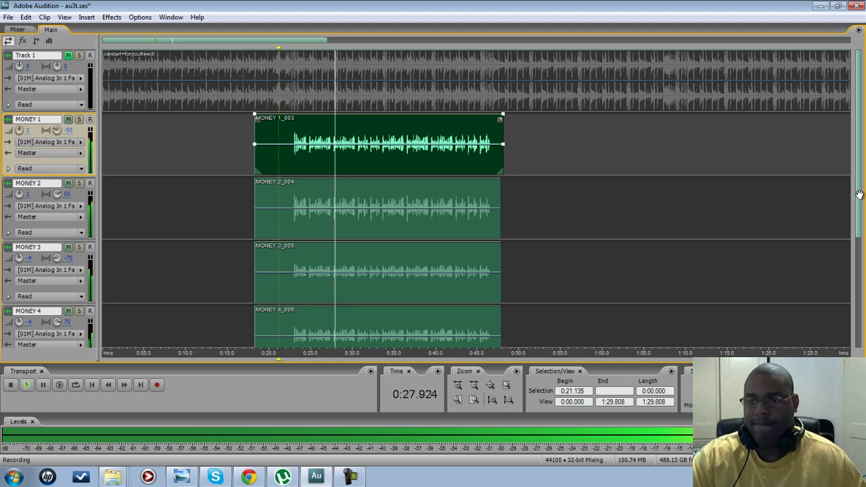
{"action": "left_click_drag", "start_coordinate": [863, 193], "coordinate": [863, 329]}
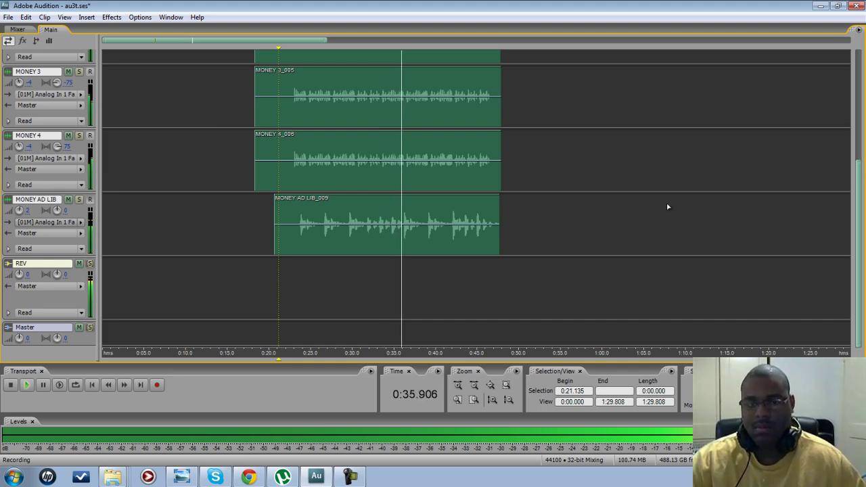
{"action": "left_click_drag", "start_coordinate": [860, 198], "coordinate": [861, 81]}
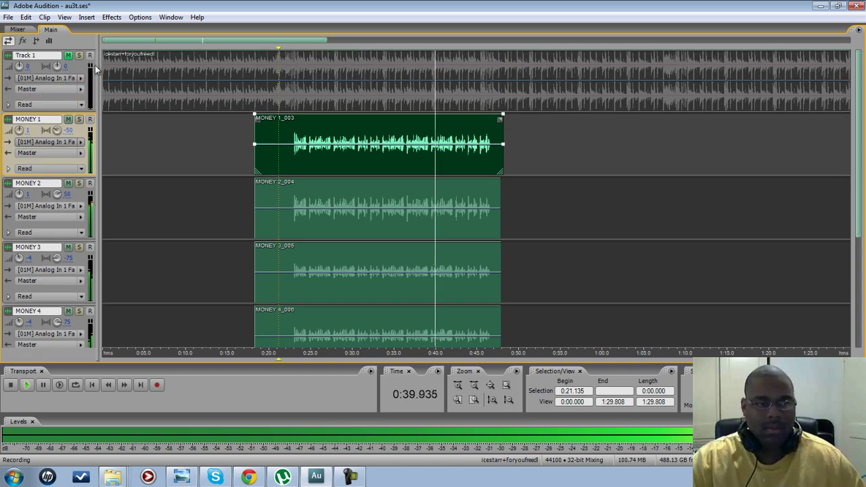
Unmute Track 1, listen to the vocals together with the beat, and stop playback.
{"action": "left_click", "coordinate": [71, 55]}
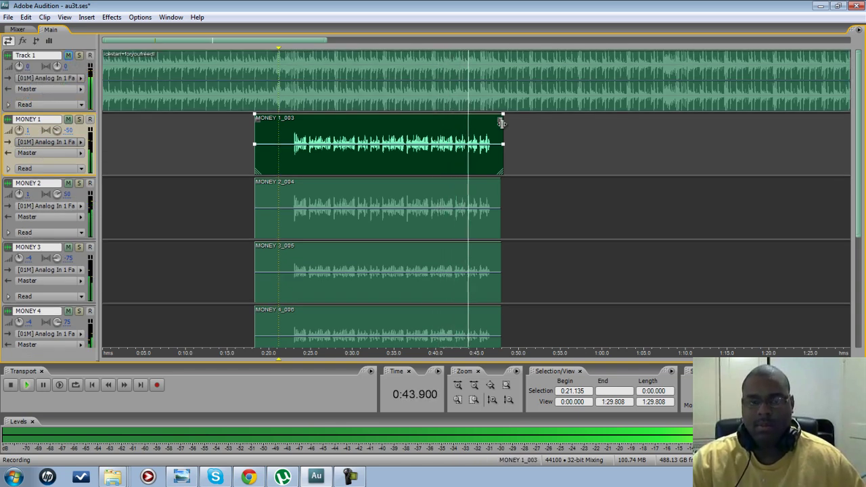
{"action": "left_click", "coordinate": [858, 146]}
{"action": "left_click_drag", "start_coordinate": [857, 146], "coordinate": [858, 228]}
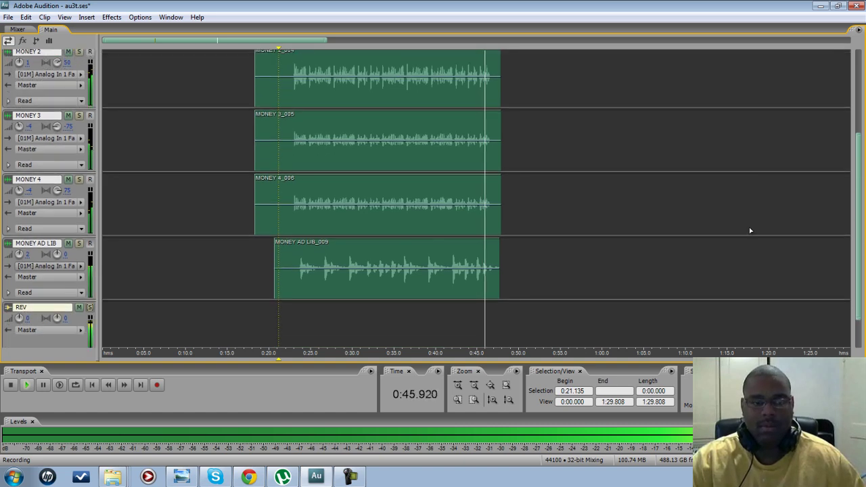
{"action": "key", "text": "space"}
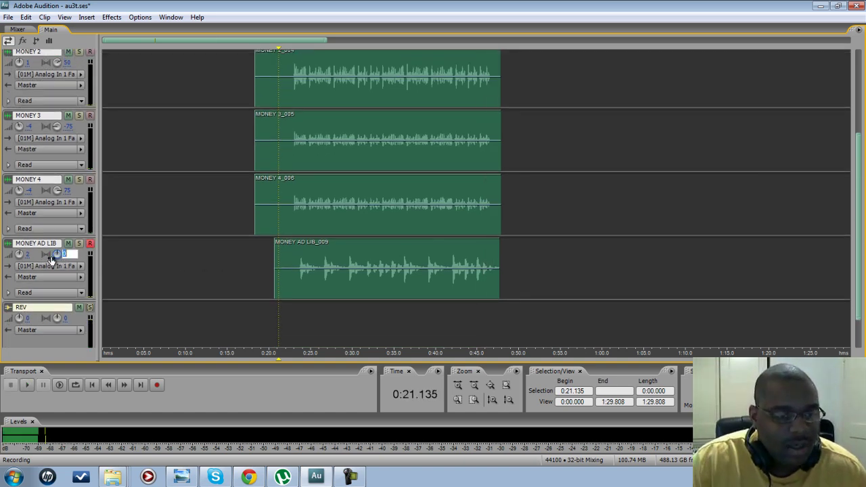
Set the MONEY AD LIB track's stereo pan to -2.7.
{"action": "left_click_drag", "start_coordinate": [57, 254], "coordinate": [57, 255]}
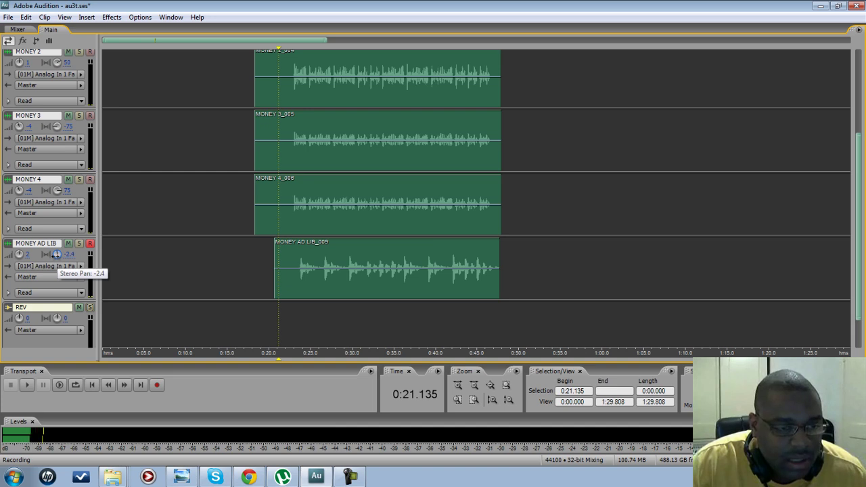
{"action": "left_click_drag", "start_coordinate": [57, 254], "coordinate": [57, 253]}
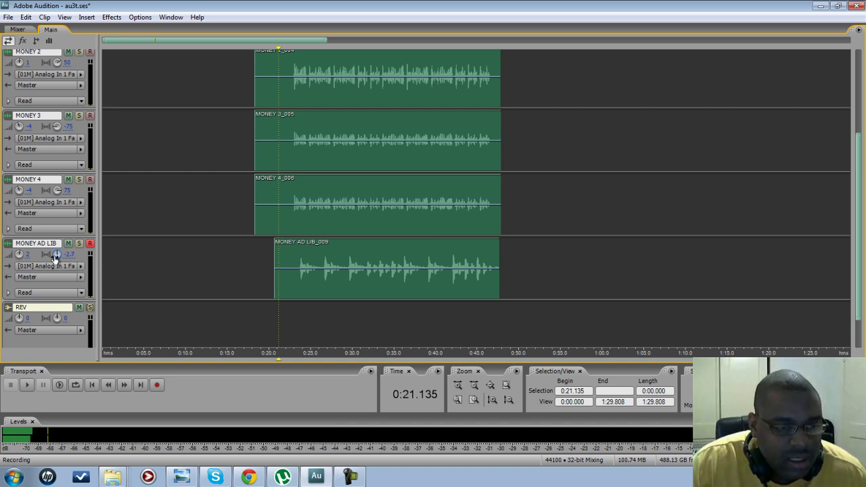
{"action": "left_click", "coordinate": [296, 314]}
Save the session together with all changed audio files.
{"action": "left_click", "coordinate": [8, 17]}
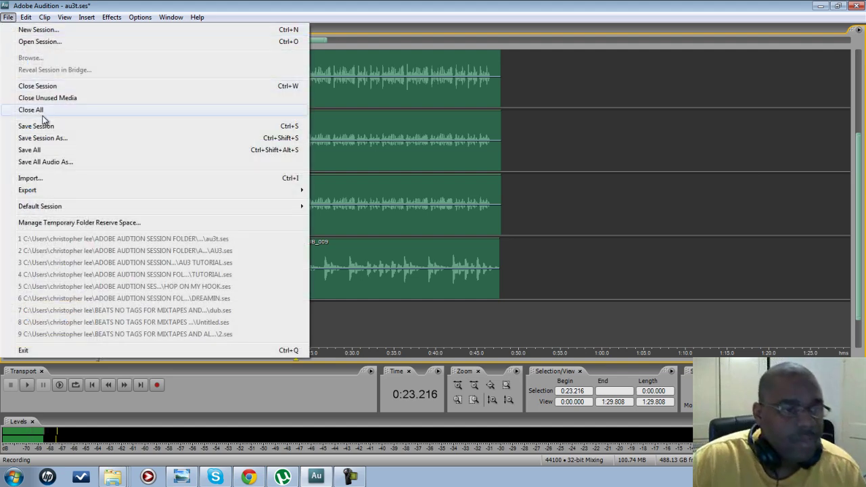
{"action": "left_click", "coordinate": [49, 126]}
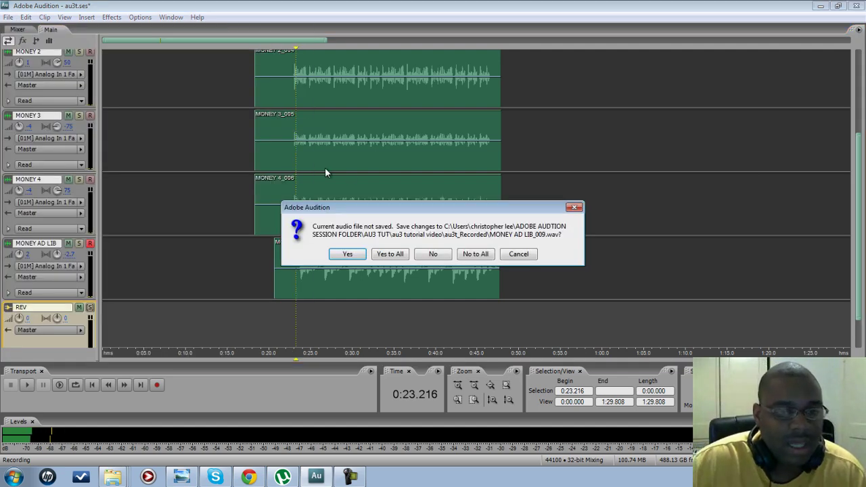
{"action": "left_click", "coordinate": [383, 255]}
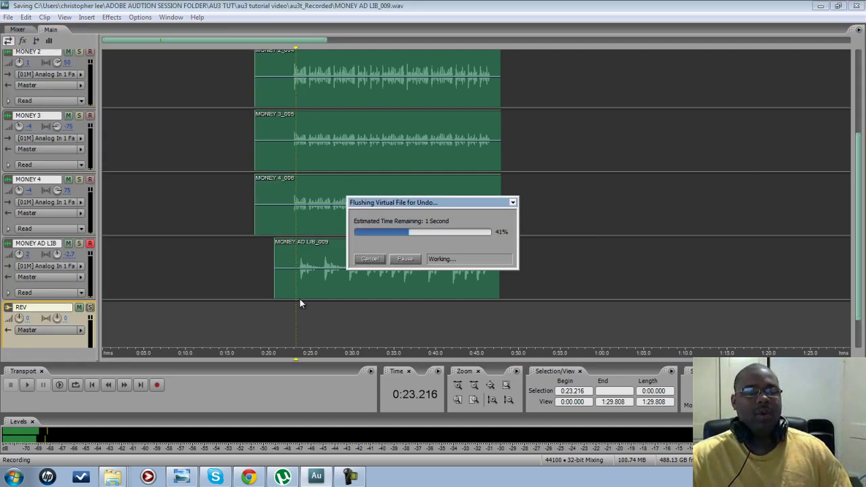
Add six audio tracks after the last track.
{"action": "left_click", "coordinate": [11, 245]}
{"action": "left_click", "coordinate": [85, 17]}
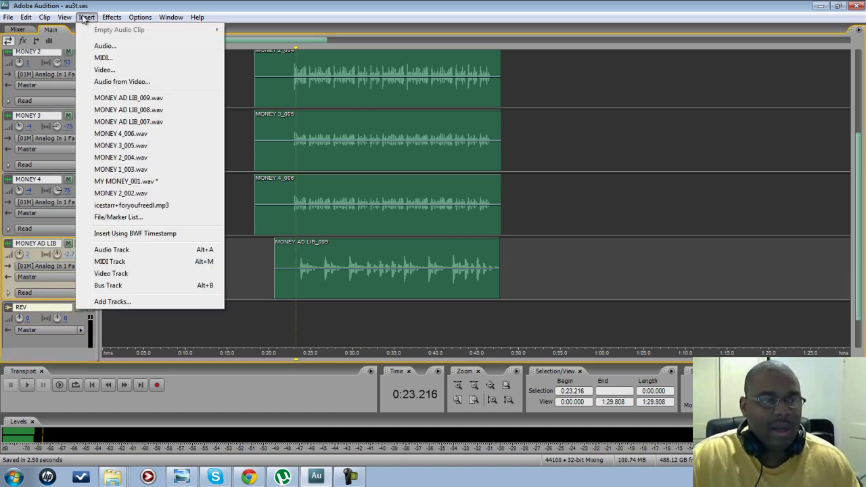
{"action": "left_click", "coordinate": [110, 301]}
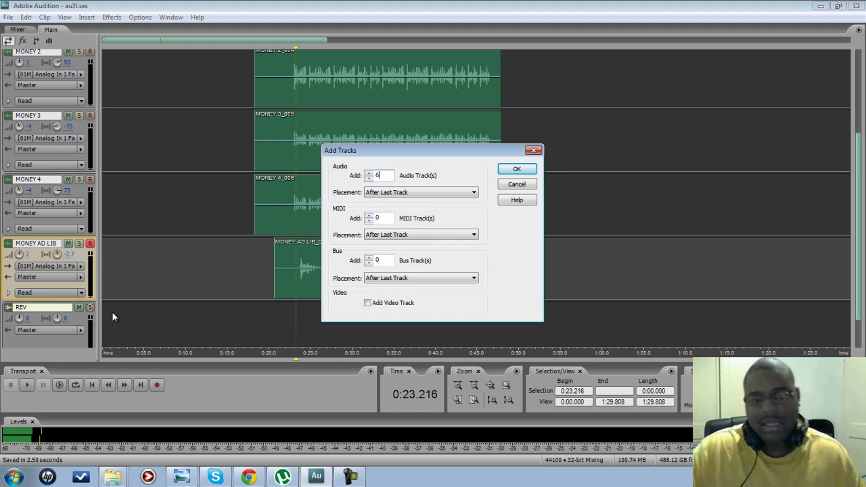
{"action": "type", "text": "6"}
{"action": "left_click", "coordinate": [517, 169]}
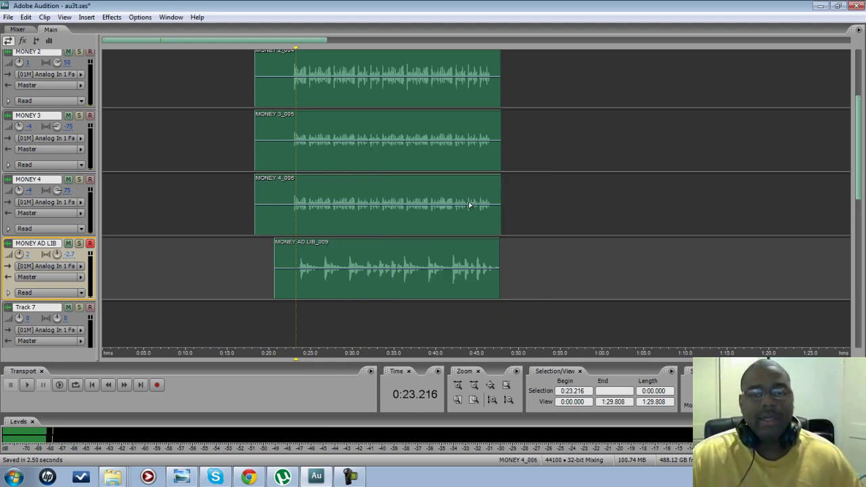
Rename the first four added tracks, starting at Track 7, as MONEY VERSE, MONEY DUB IF NEED, MONEY AD 1 and MONEY AD 2.
{"action": "scroll", "coordinate": [98, 278], "scroll_direction": "down", "scroll_amount": 3}
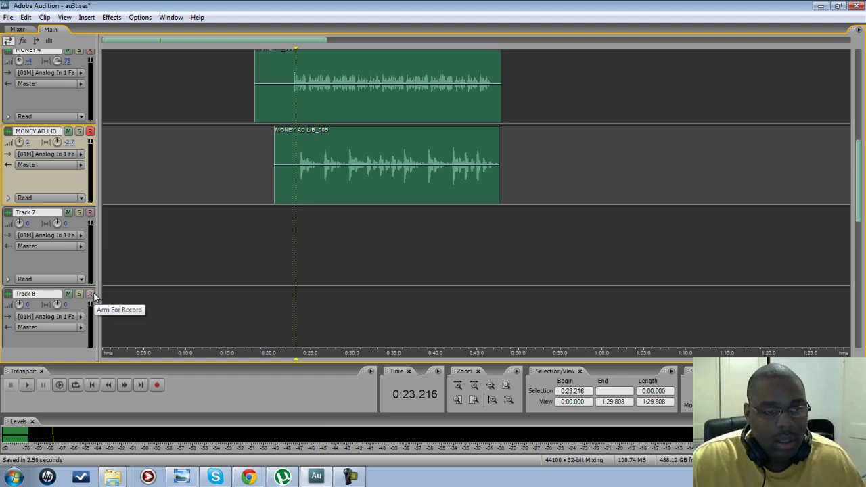
{"action": "left_click", "coordinate": [46, 214]}
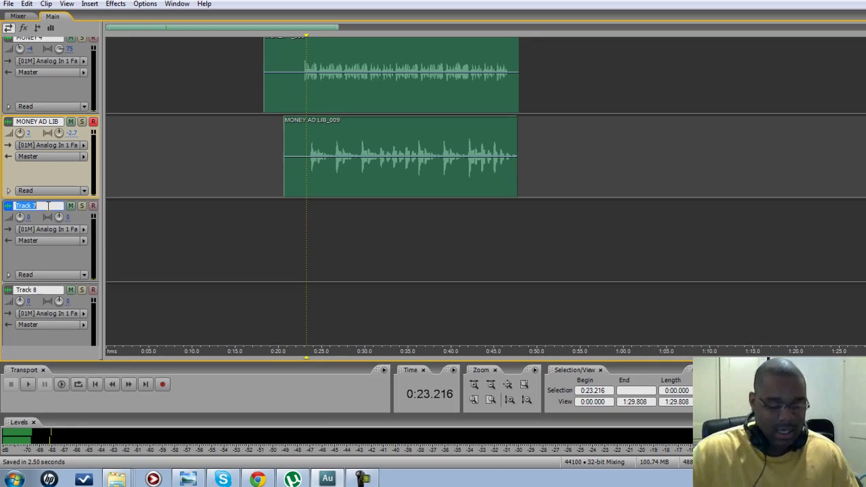
{"action": "type", "text": "VERSE"}
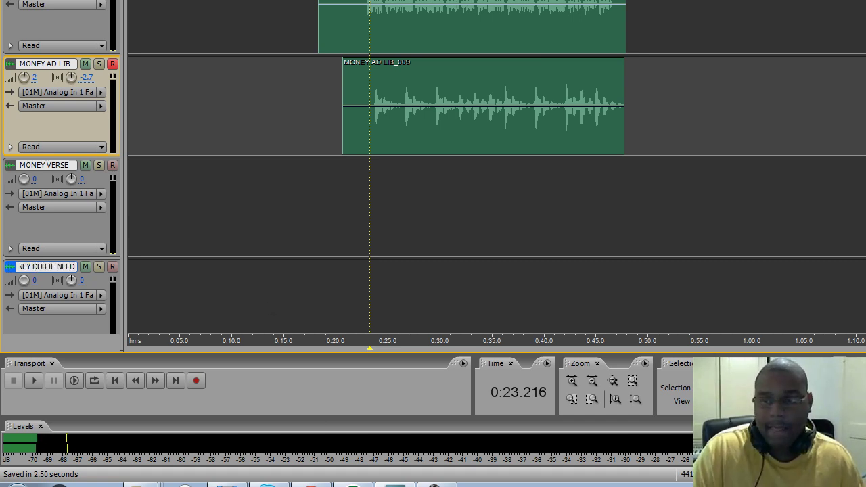
{"action": "key", "text": "Return"}
{"action": "scroll", "coordinate": [433, 169], "scroll_direction": "down", "scroll_amount": 2}
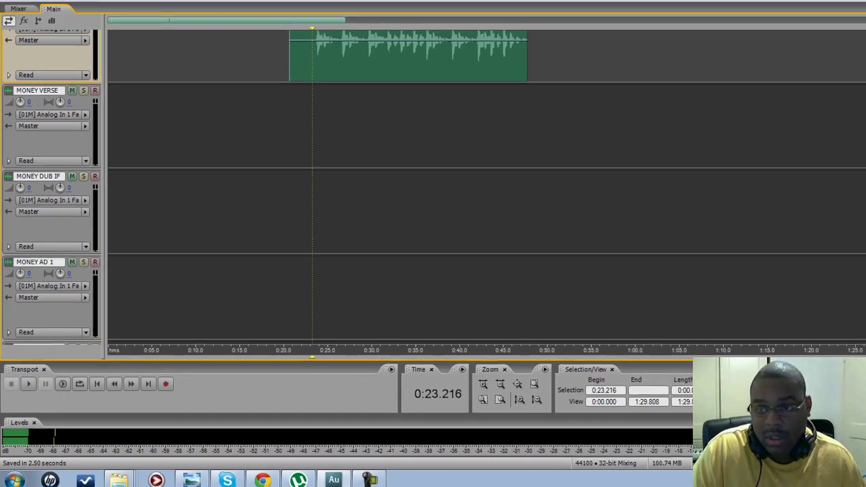
{"action": "scroll", "coordinate": [860, 207], "scroll_direction": "down", "scroll_amount": 1}
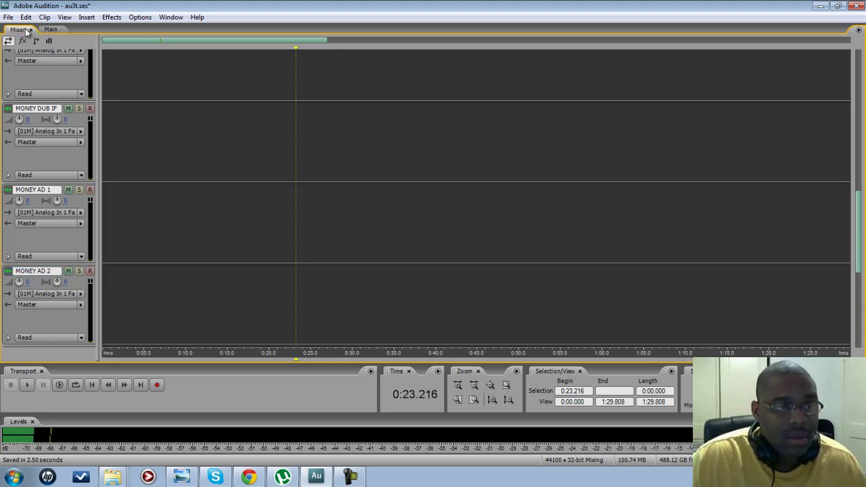
Show the mixer to view the channel strips of the newly named vocal tracks.
{"action": "left_click", "coordinate": [16, 29]}
{"action": "left_click", "coordinate": [350, 477]}
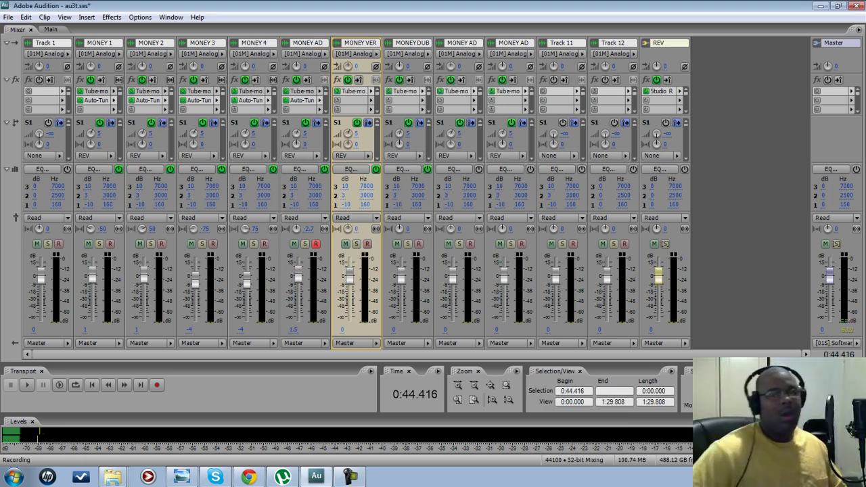
Arm MONEY VERSE for recording instead of MONEY AD LIB and place the start cursor at 0:42.010.
{"action": "left_click", "coordinate": [49, 29]}
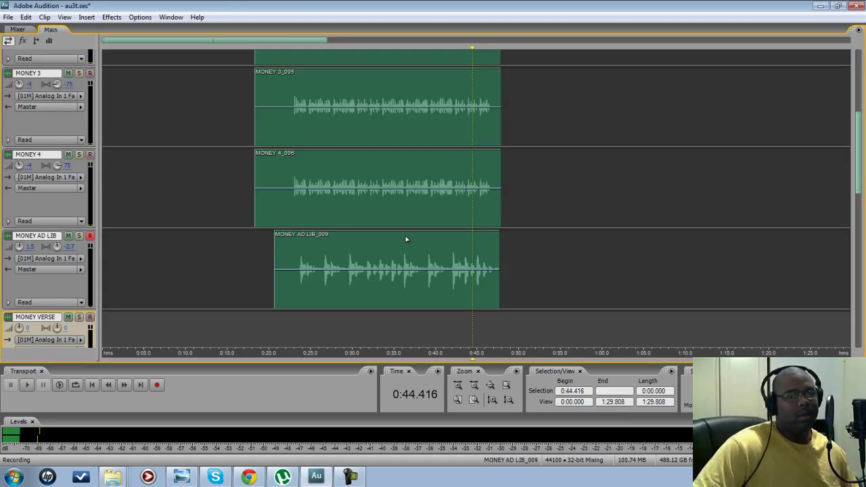
{"action": "left_click", "coordinate": [90, 317]}
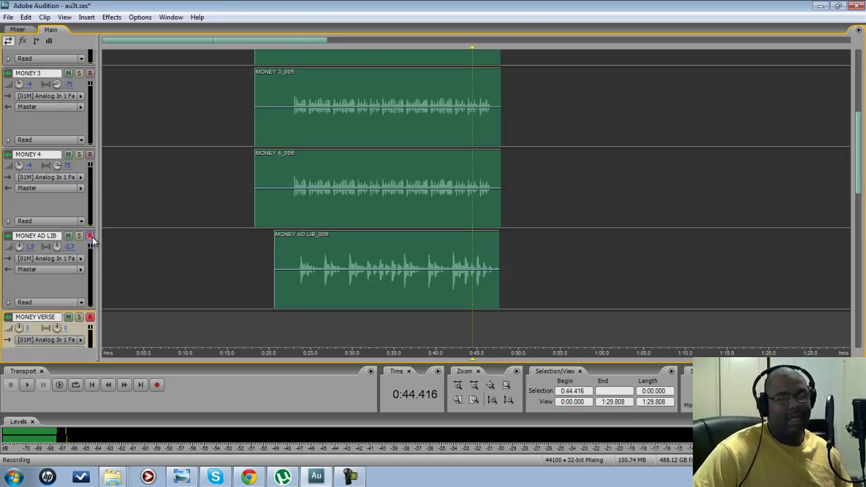
{"action": "left_click_drag", "start_coordinate": [861, 155], "coordinate": [864, 217]}
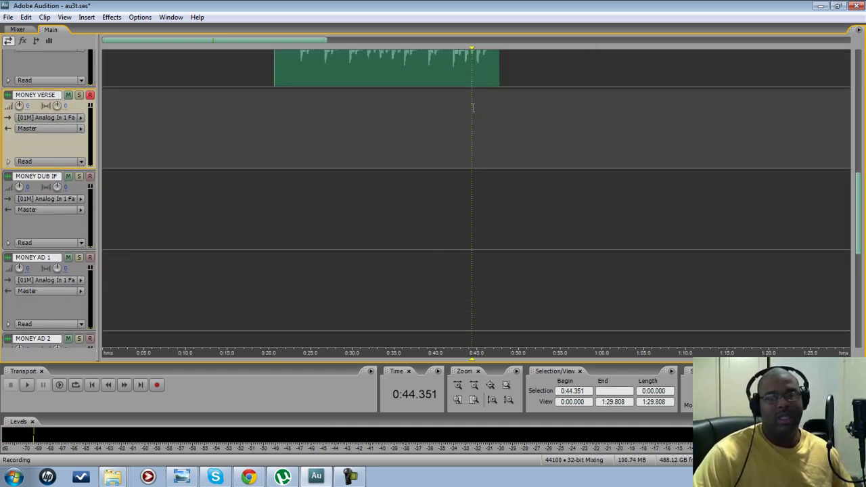
{"action": "left_click", "coordinate": [448, 110]}
{"action": "left_click", "coordinate": [453, 108]}
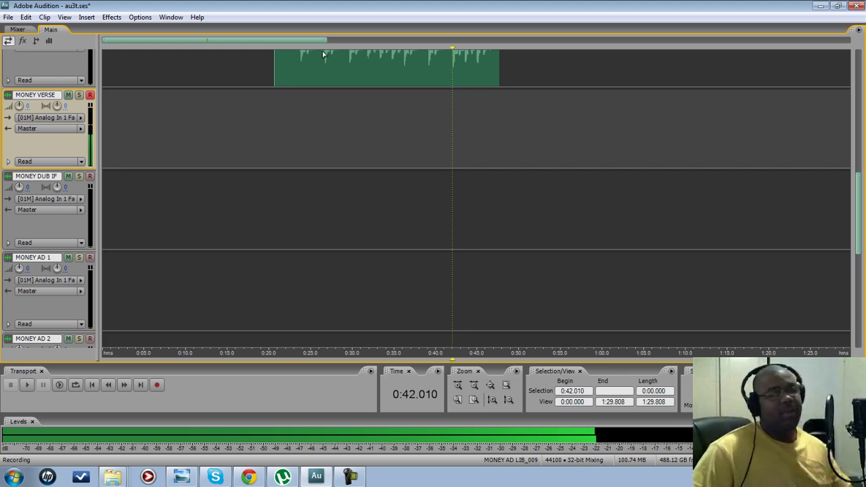
Record a first verse take on the MONEY VERSE track from 0:42.010 to about 1:03.6.
{"action": "left_click", "coordinate": [157, 384]}
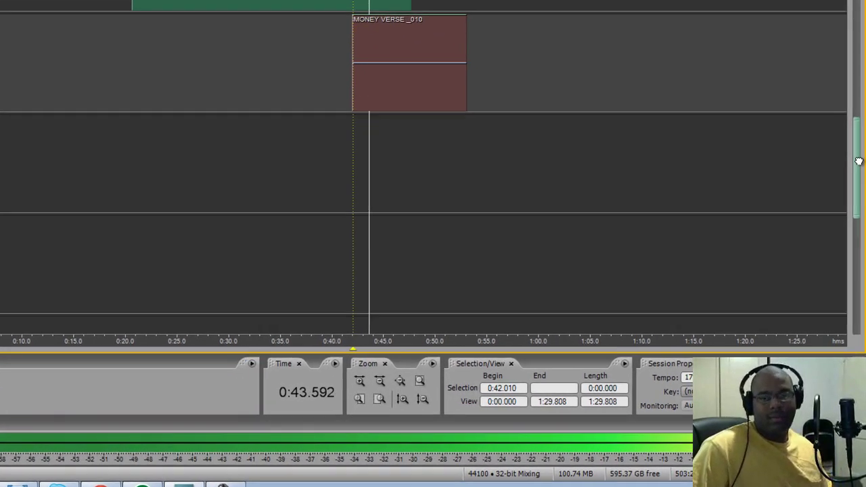
{"action": "scroll", "coordinate": [846, 145], "scroll_direction": "up", "scroll_amount": 3}
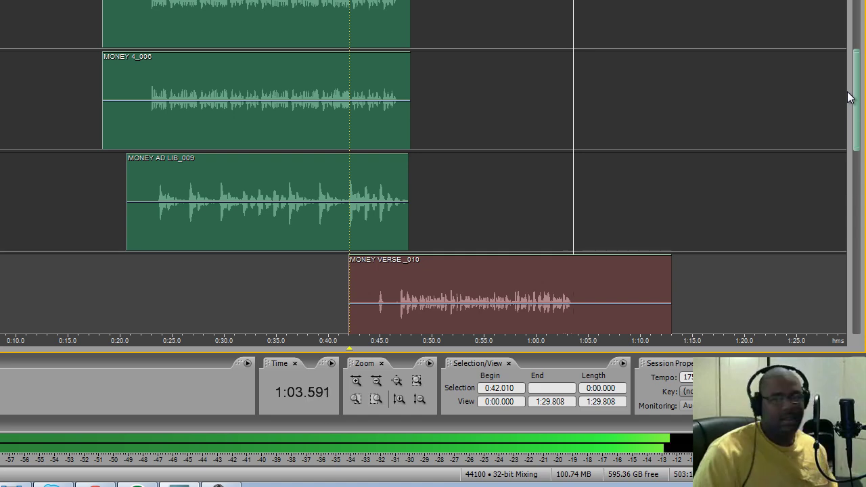
{"action": "key", "text": "space"}
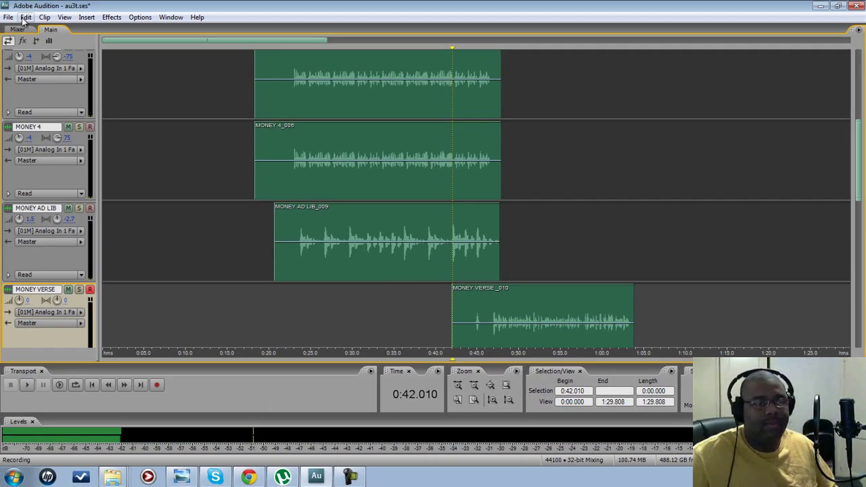
Undo the verse recording on the MONEY VERSE track.
{"action": "left_click", "coordinate": [25, 17]}
{"action": "left_click", "coordinate": [30, 26]}
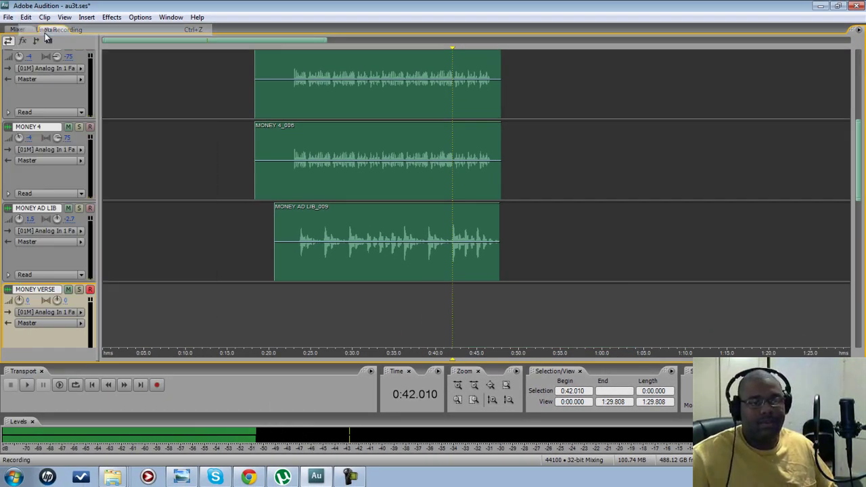
{"action": "left_click", "coordinate": [352, 477]}
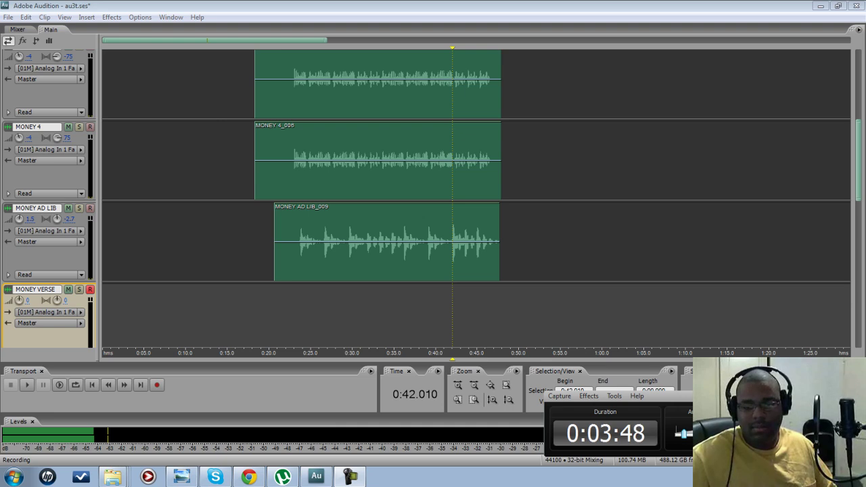
Record a new verse take on the MONEY VERSE track from 0:42.010 to about 1:11.
{"action": "left_click", "coordinate": [157, 386]}
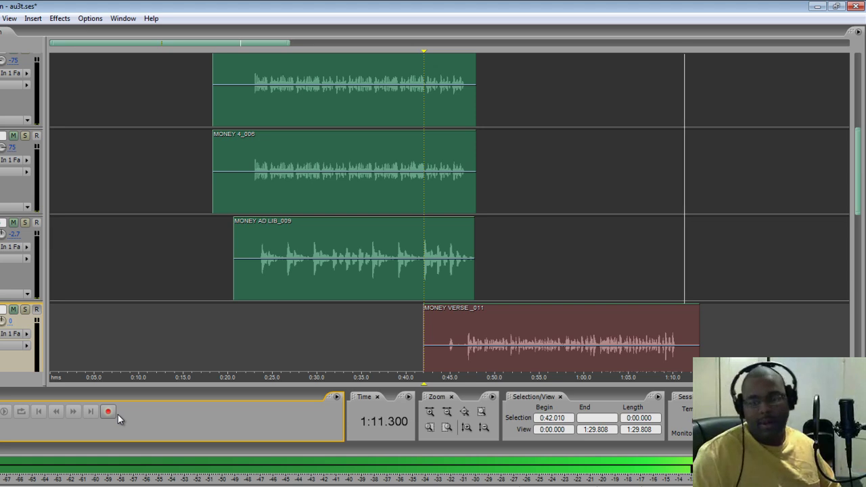
{"action": "left_click", "coordinate": [108, 411]}
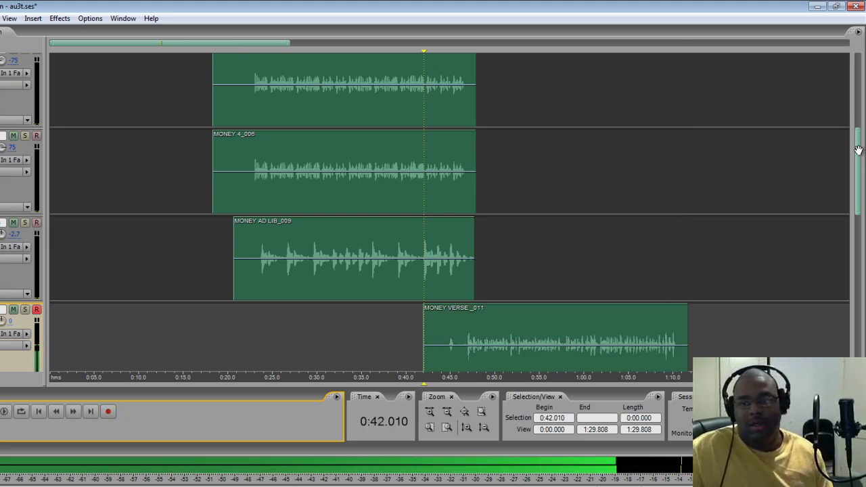
Arm MONEY DUB IF NEED instead of MONEY VERSE and record the verse double from 0:42.010 to about 1:11.
{"action": "left_click_drag", "start_coordinate": [857, 146], "coordinate": [858, 178]}
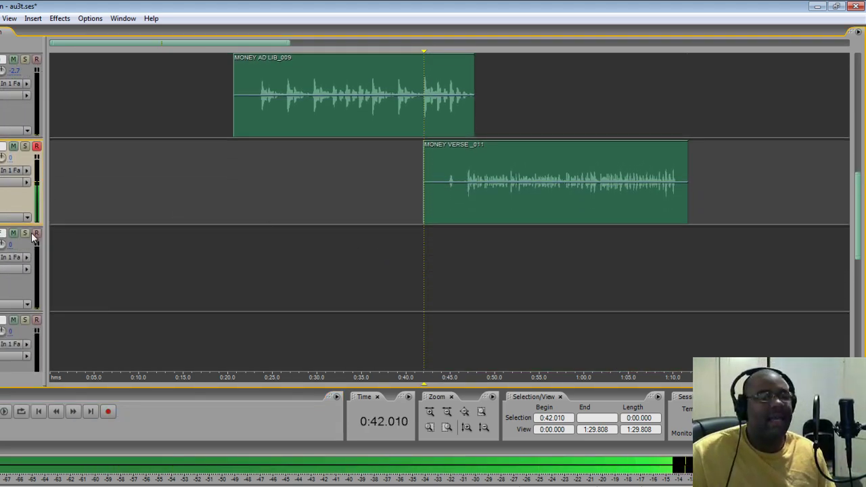
{"action": "left_click", "coordinate": [37, 149]}
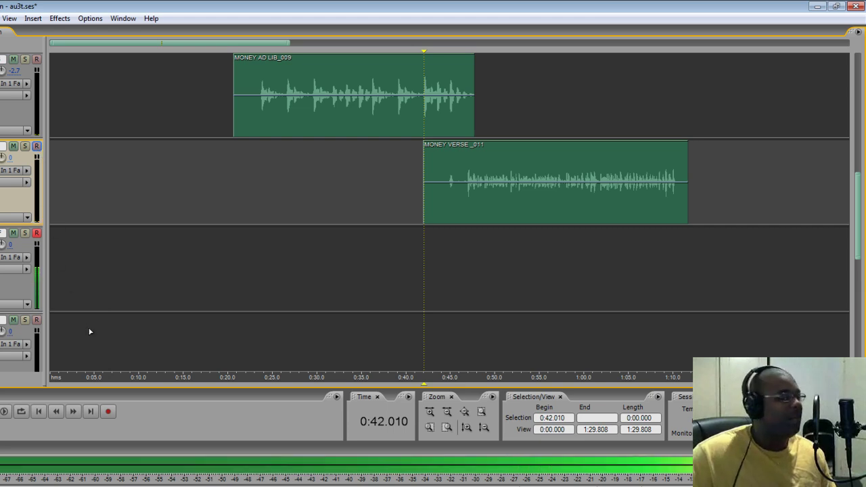
{"action": "left_click", "coordinate": [109, 411]}
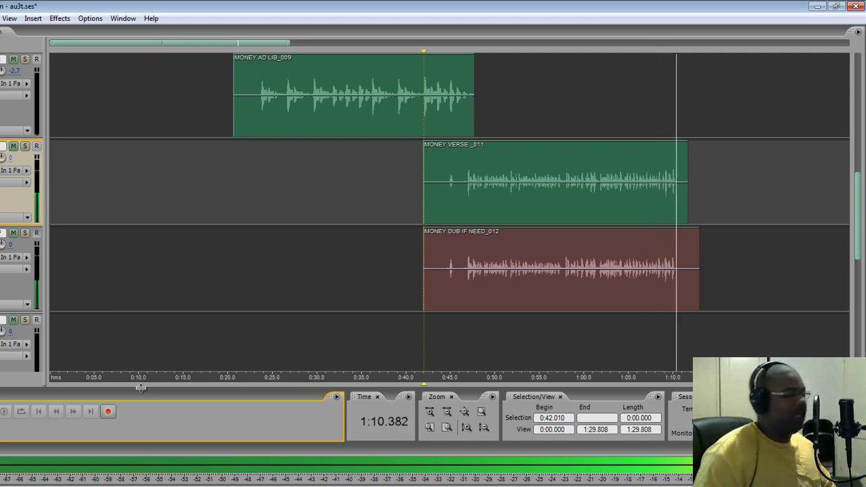
{"action": "key", "text": "space"}
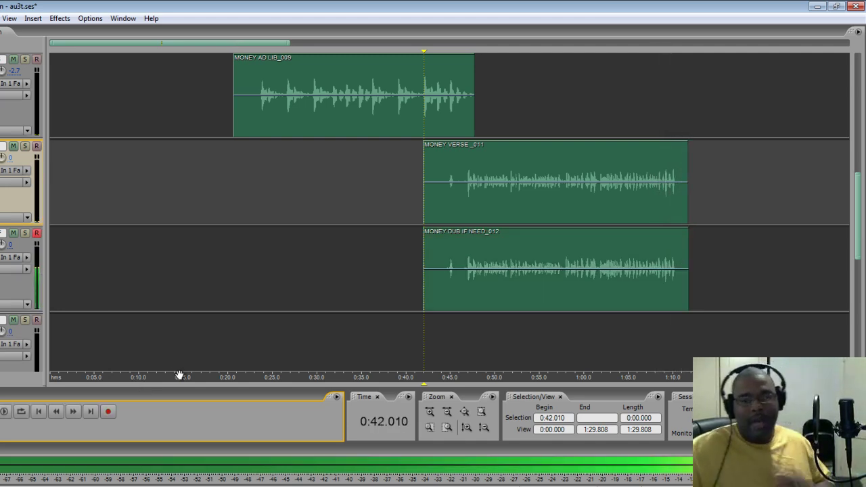
Arm MONEY AD 1 instead of MONEY DUB IF NEED and record the first verse ad-lib from 0:42.010 to about 1:11.
{"action": "left_click_drag", "start_coordinate": [859, 216], "coordinate": [859, 232]}
{"action": "left_click", "coordinate": [36, 248]}
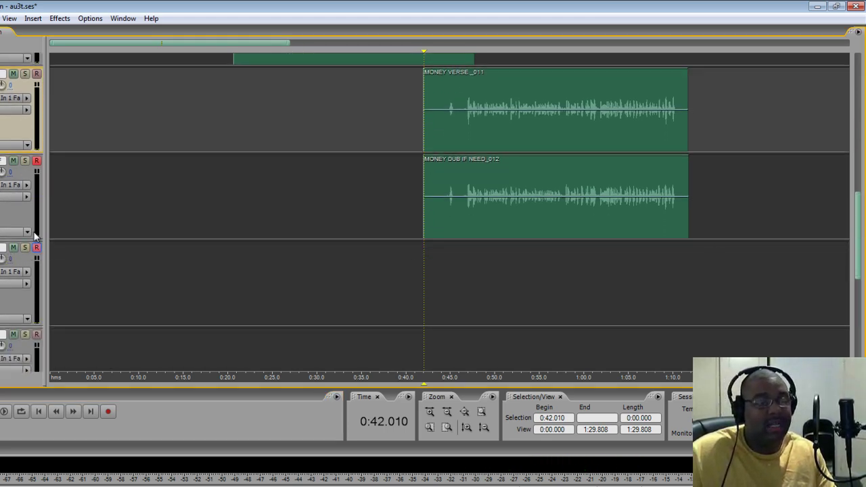
{"action": "left_click", "coordinate": [36, 160]}
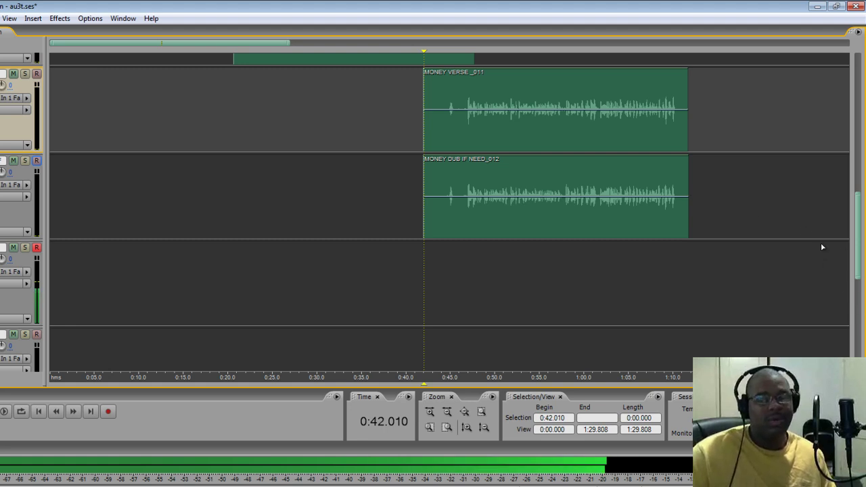
{"action": "left_click_drag", "start_coordinate": [860, 232], "coordinate": [860, 248]}
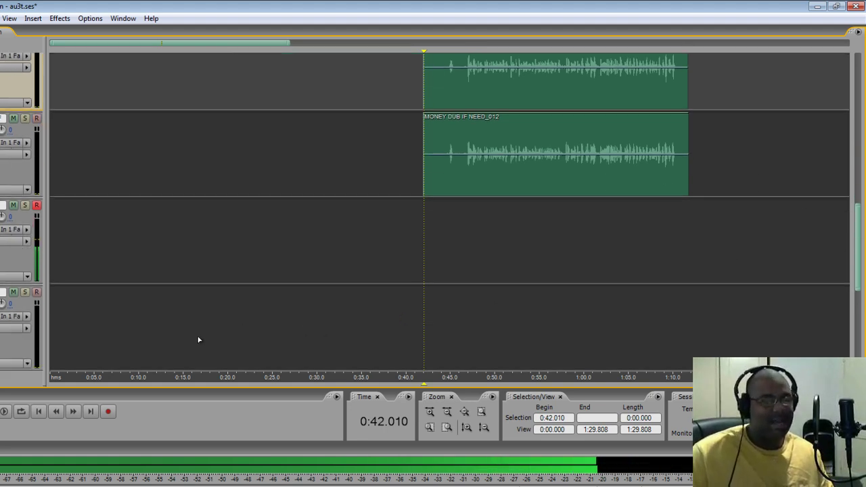
{"action": "left_click", "coordinate": [109, 412]}
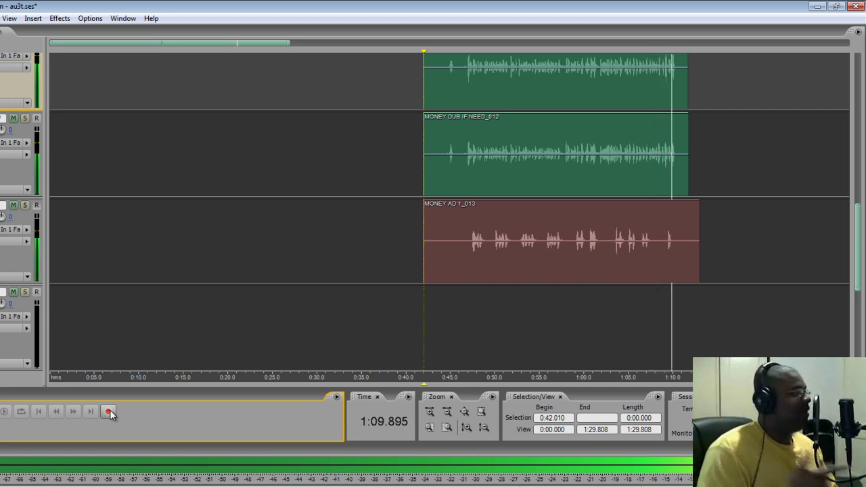
{"action": "left_click", "coordinate": [108, 412]}
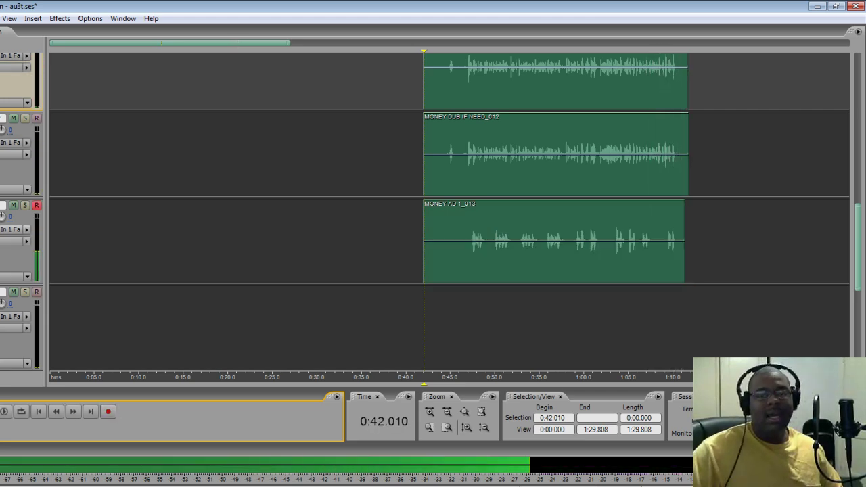
Arm MONEY AD 2 instead of MONEY AD 1 and record the second verse ad-lib from 0:42.010 to about 1:11.
{"action": "left_click", "coordinate": [37, 292]}
{"action": "left_click", "coordinate": [37, 205]}
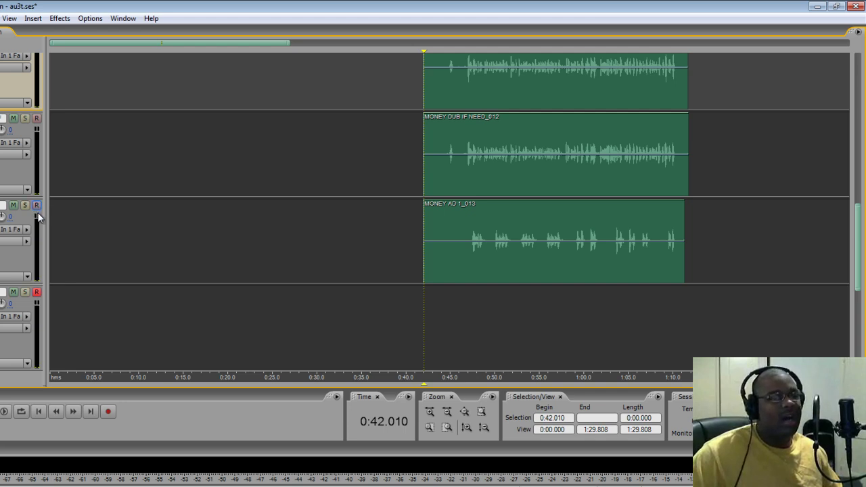
{"action": "left_click", "coordinate": [109, 413]}
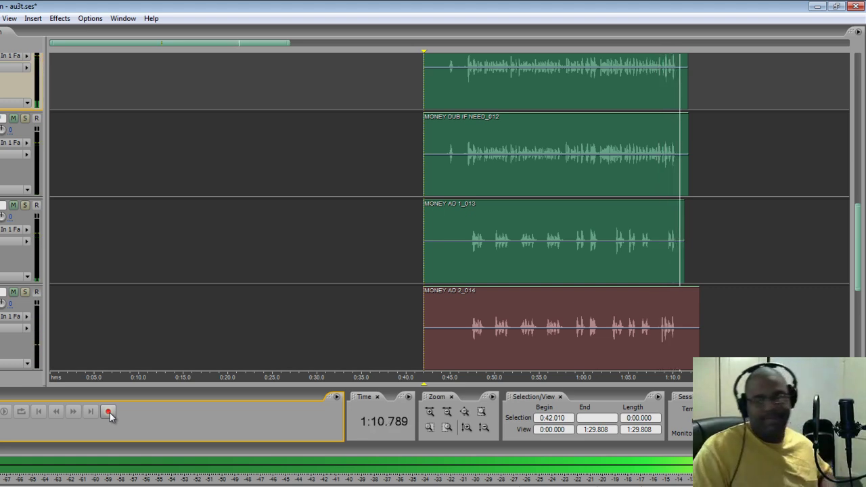
{"action": "left_click", "coordinate": [109, 413]}
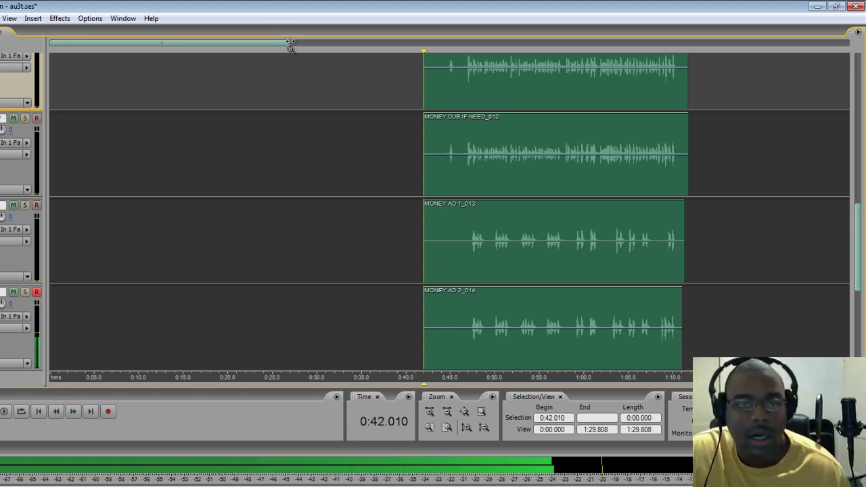
Disarm the MONEY AD 2 track from recording.
{"action": "left_click_drag", "start_coordinate": [291, 43], "coordinate": [207, 43]}
{"action": "left_click_drag", "start_coordinate": [149, 42], "coordinate": [234, 54]}
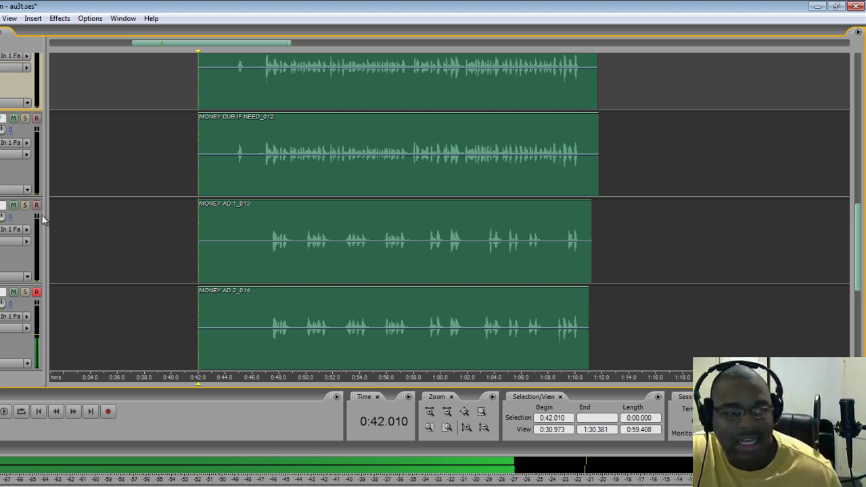
{"action": "left_click", "coordinate": [37, 295]}
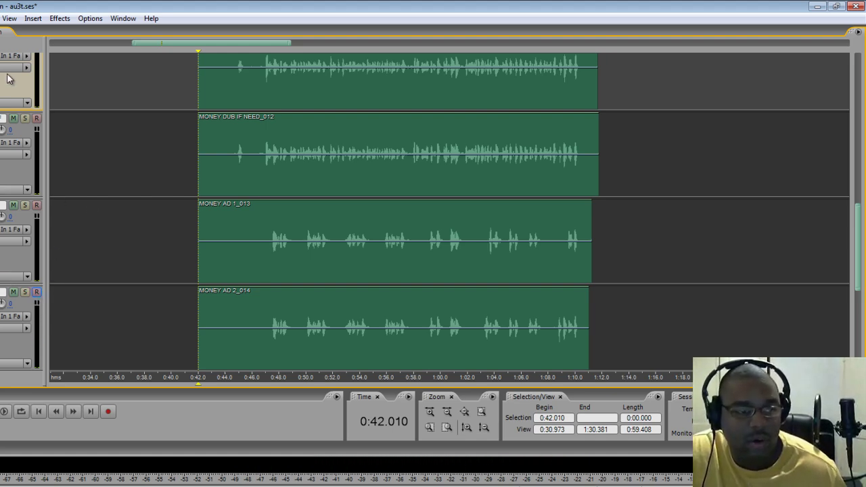
In the mixer, pan MONEY AD 1 to -50 and MONEY AD 2 to 50, and lower both track volumes to -4.5 dB.
{"action": "key", "text": "alt+2"}
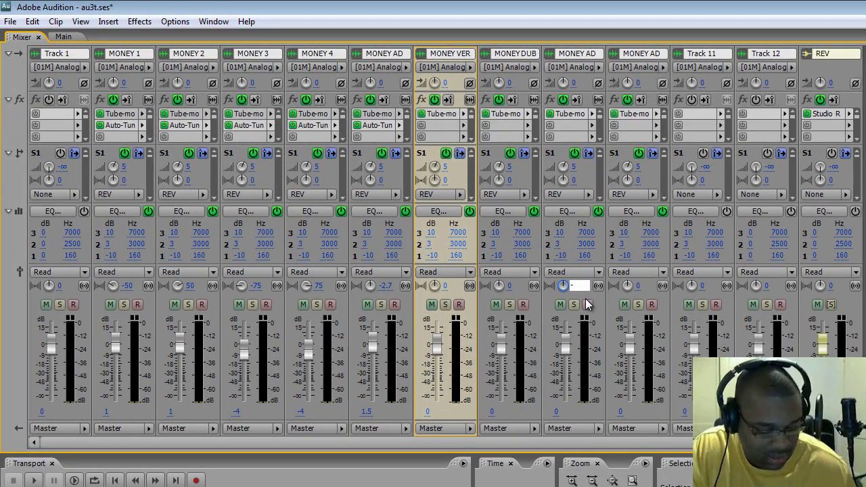
{"action": "left_click", "coordinate": [639, 285]}
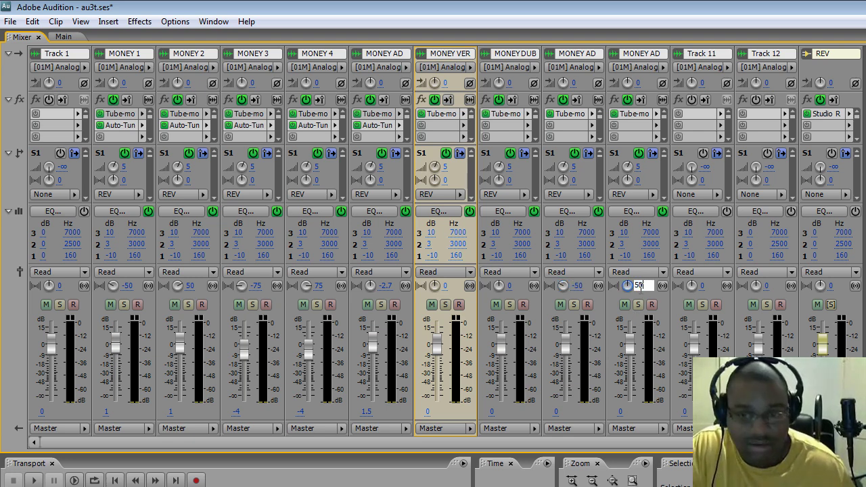
{"action": "left_click_drag", "start_coordinate": [629, 350], "coordinate": [629, 357]}
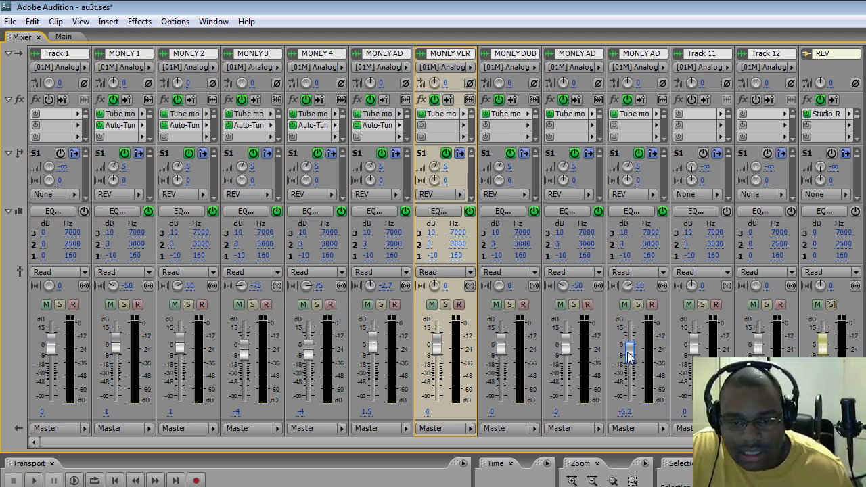
{"action": "left_click_drag", "start_coordinate": [566, 348], "coordinate": [570, 357]}
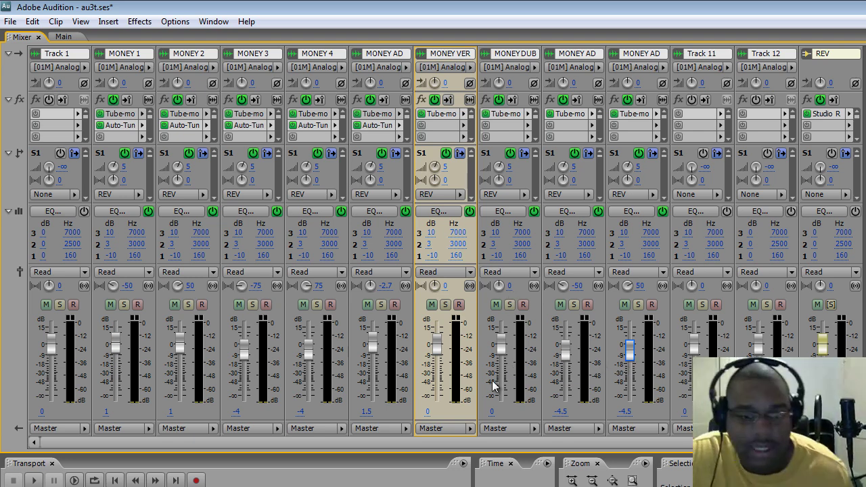
Play the verse section in the multitrack view and place the cursor at 0:46.717 on the MONEY VERSE track.
{"action": "left_click", "coordinate": [63, 36]}
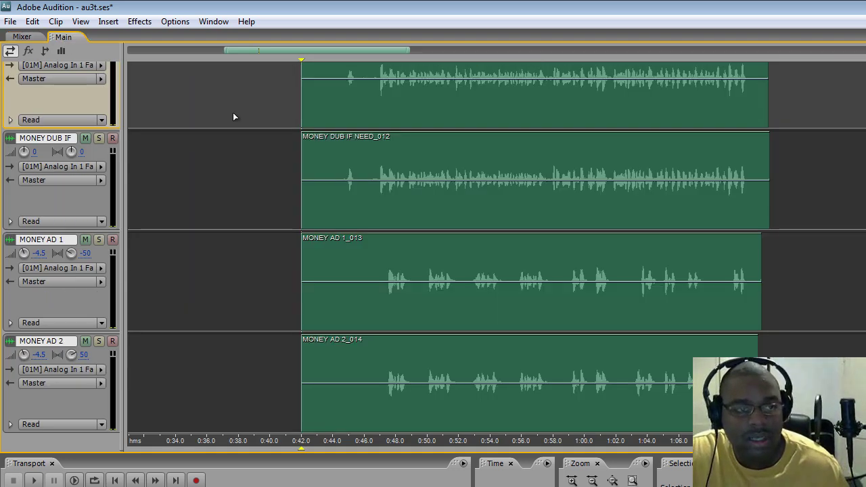
{"action": "key", "text": "space"}
{"action": "left_click", "coordinate": [374, 88]}
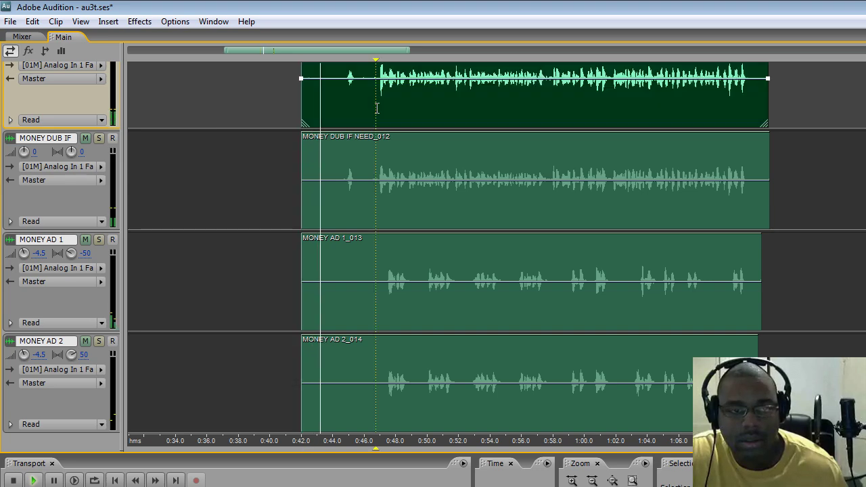
In the mixer, set the volumes of MONEY AD 1 and MONEY AD 2 to -5 dB.
{"action": "left_click", "coordinate": [20, 38]}
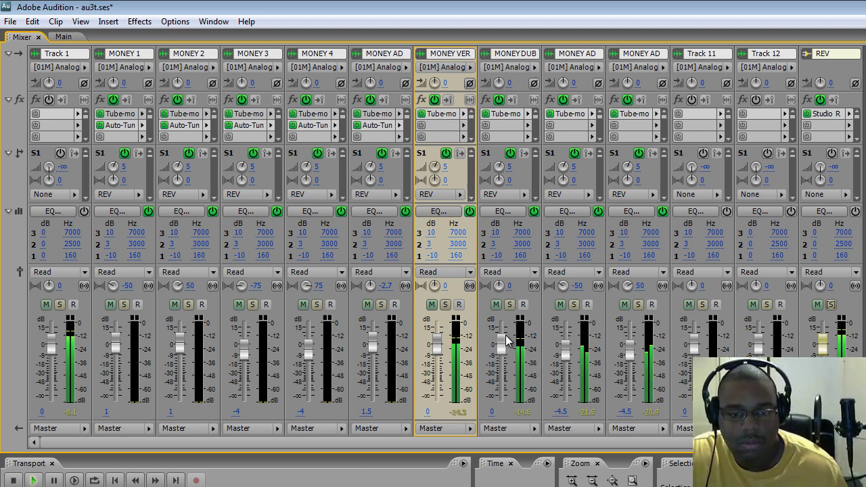
{"action": "left_click", "coordinate": [560, 411]}
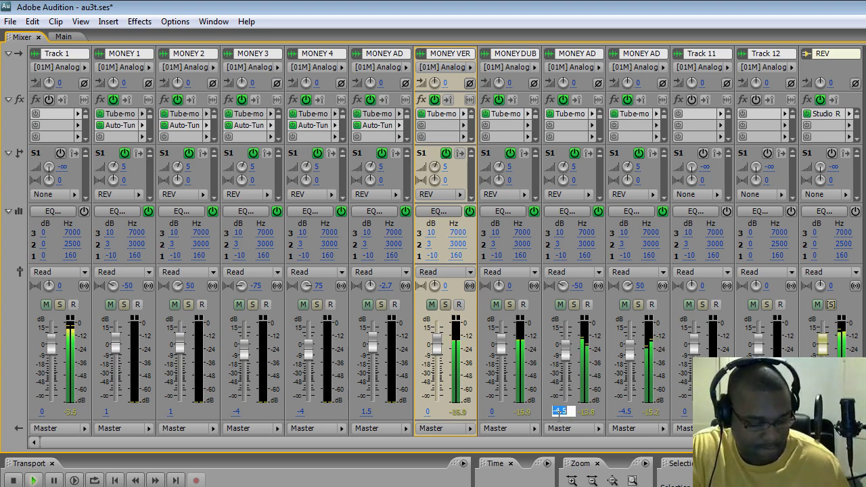
{"action": "key", "text": "BackSpace"}
{"action": "type", "text": "-5"}
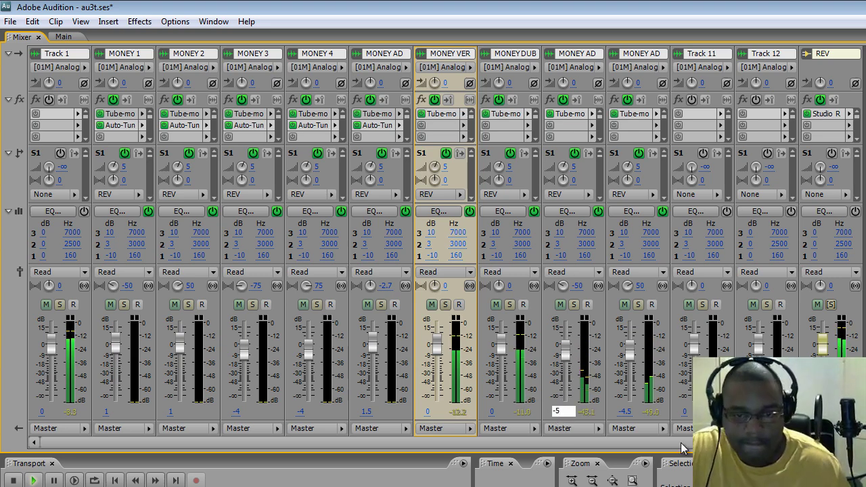
{"action": "left_click", "coordinate": [624, 412]}
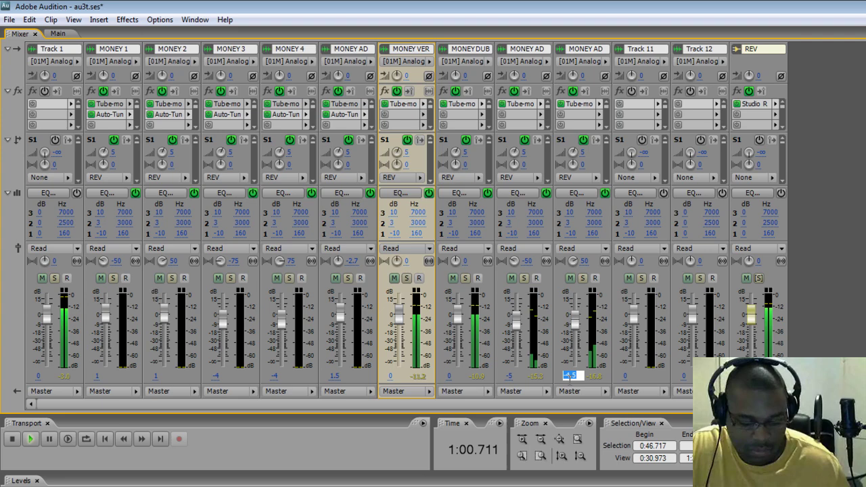
{"action": "type", "text": "-5"}
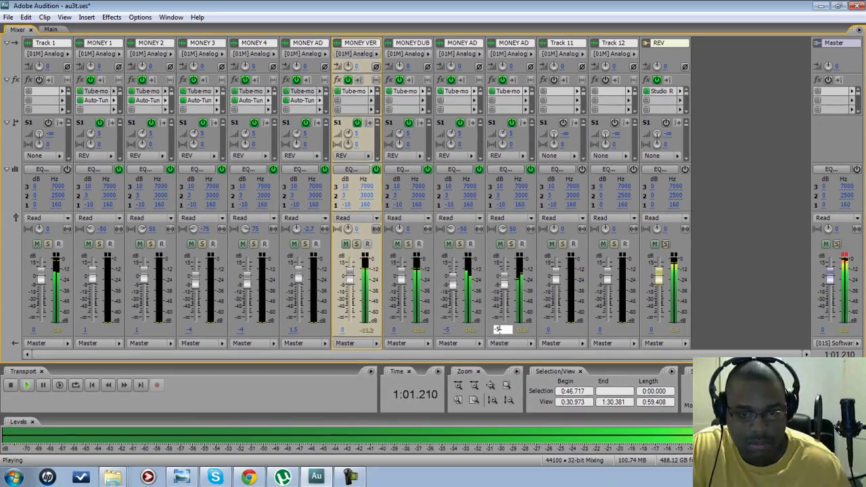
{"action": "key", "text": "Return"}
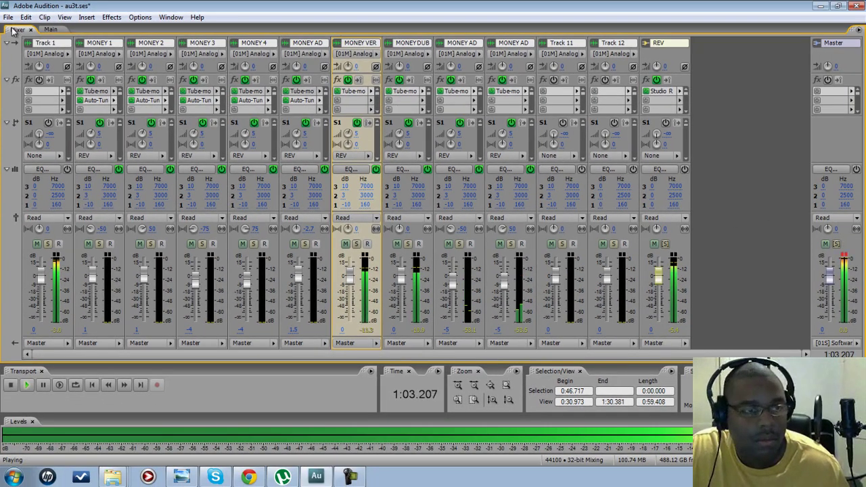
Stop playback in the multitrack view and replay the verse, double and ad-lib tracks from 0:46.000 to check the mix.
{"action": "left_click", "coordinate": [51, 29]}
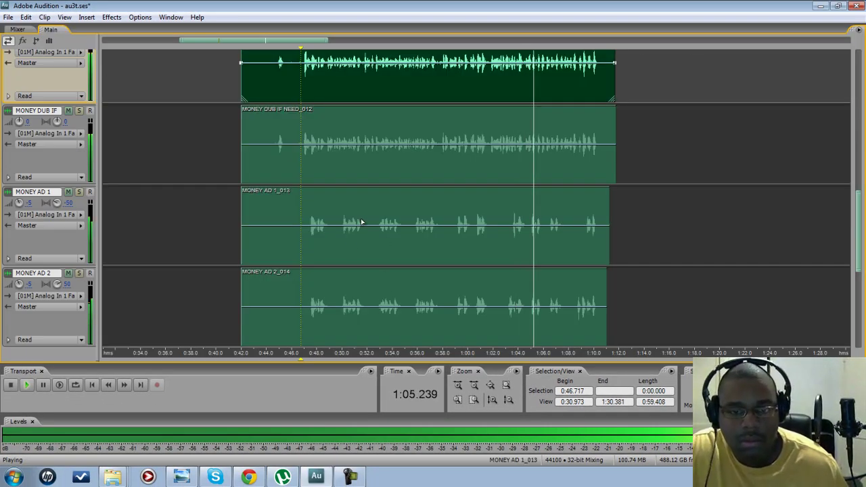
{"action": "key", "text": "space"}
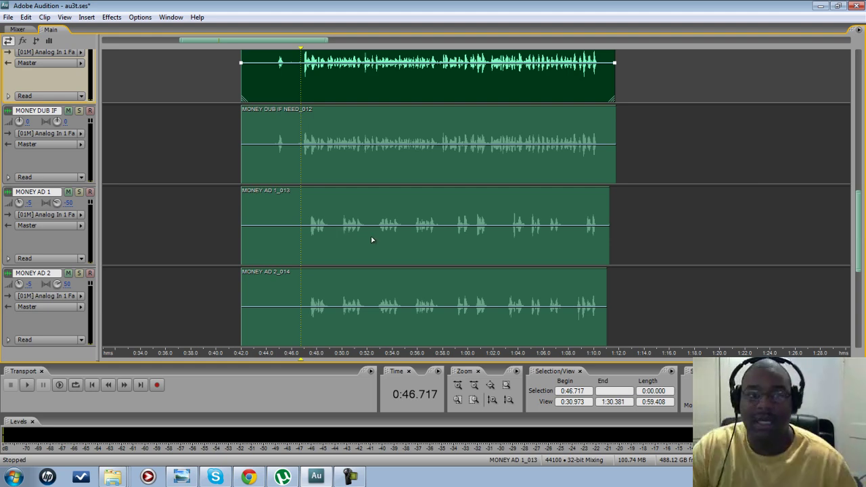
{"action": "mouse_move", "coordinate": [860, 223]}
{"action": "left_mouse_down"}
{"action": "mouse_move", "coordinate": [860, 199]}
{"action": "mouse_move", "coordinate": [860, 209]}
{"action": "left_mouse_up"}
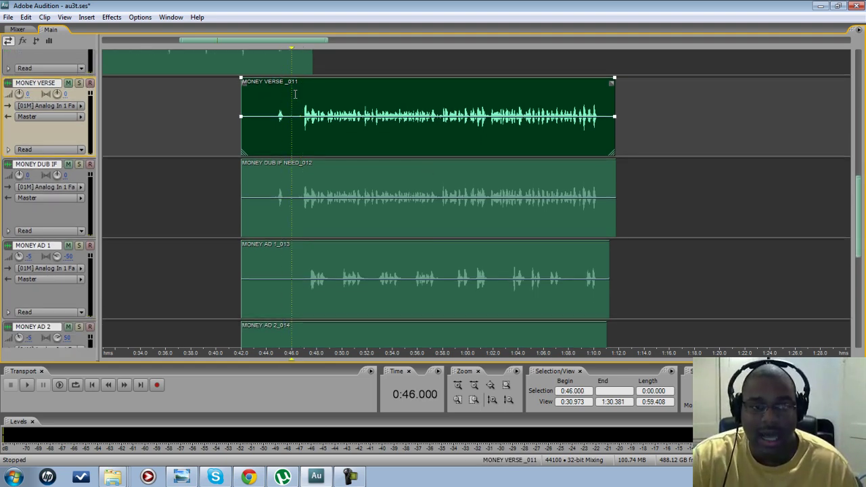
{"action": "key", "text": "space"}
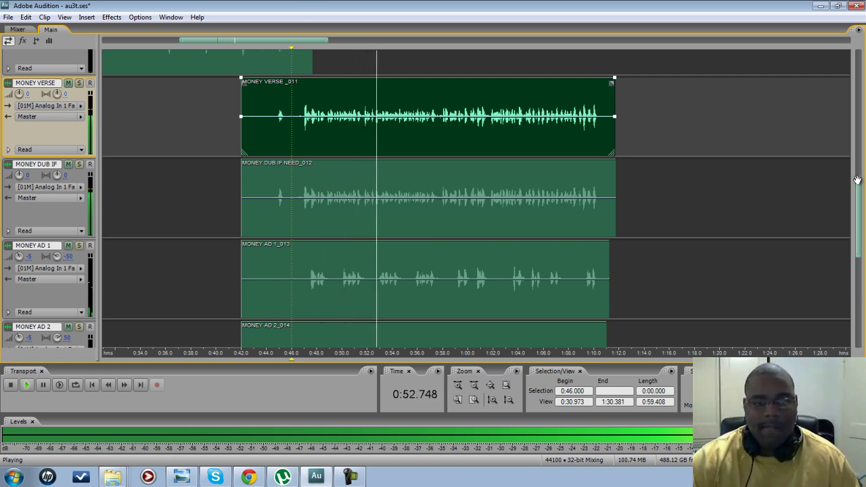
{"action": "mouse_move", "coordinate": [858, 193]}
{"action": "left_mouse_down"}
{"action": "mouse_move", "coordinate": [860, 211]}
{"action": "mouse_move", "coordinate": [863, 202]}
{"action": "left_mouse_up"}
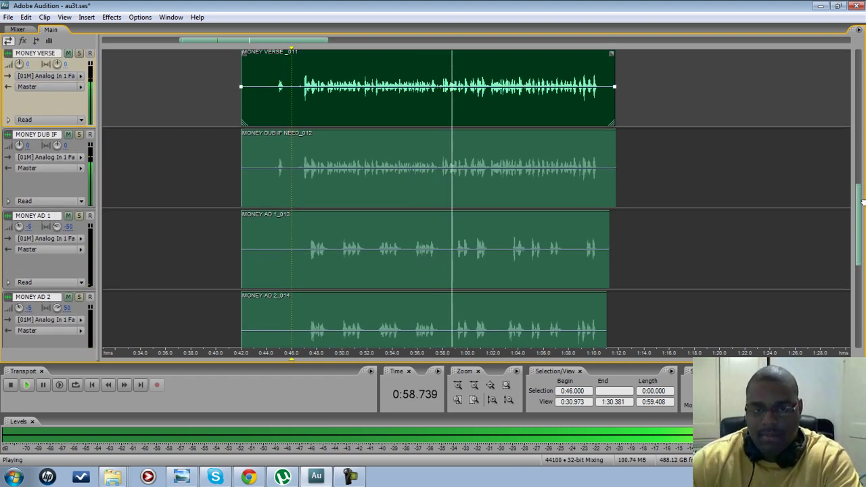
{"action": "left_click_drag", "start_coordinate": [863, 202], "coordinate": [864, 217]}
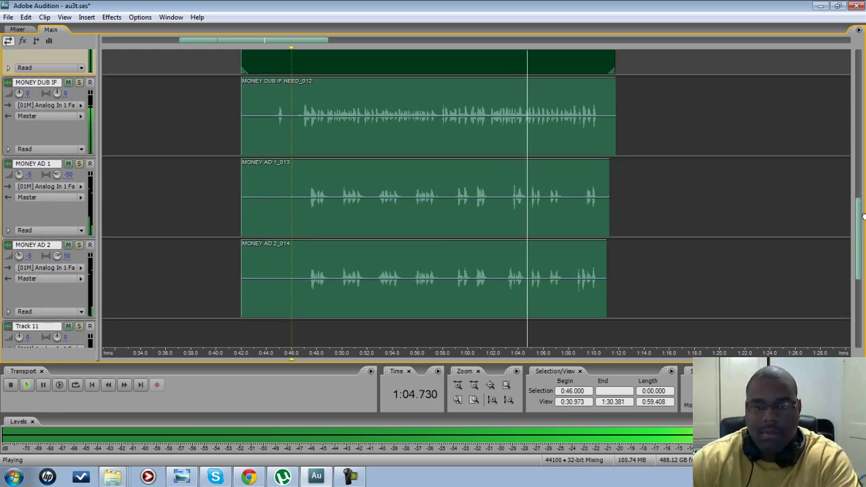
{"action": "left_click_drag", "start_coordinate": [863, 217], "coordinate": [864, 217]}
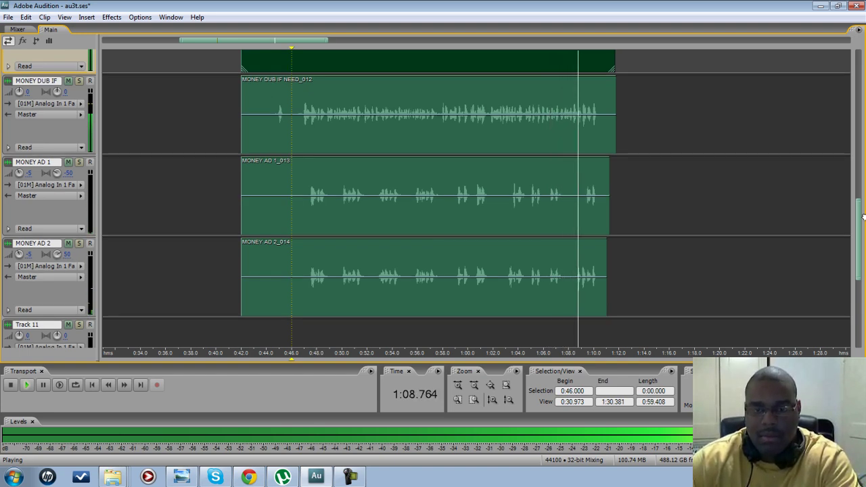
{"action": "left_click_drag", "start_coordinate": [864, 217], "coordinate": [863, 219]}
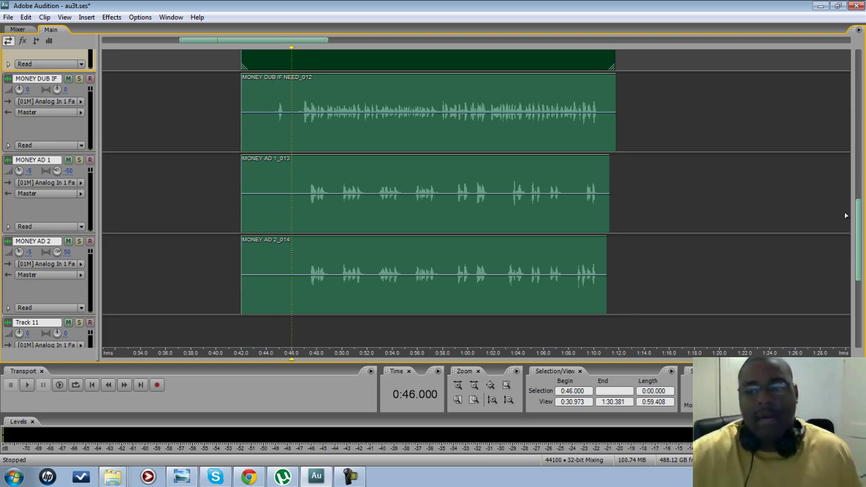
{"action": "left_click_drag", "start_coordinate": [858, 215], "coordinate": [857, 193]}
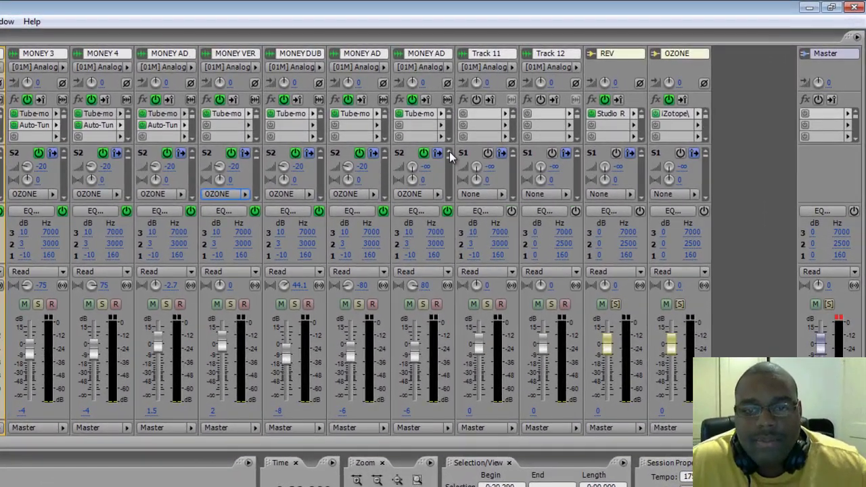
Review the send slots of the MONEY AD 2 track and the bus choices offered for its second and third sends.
{"action": "left_click", "coordinate": [449, 154]}
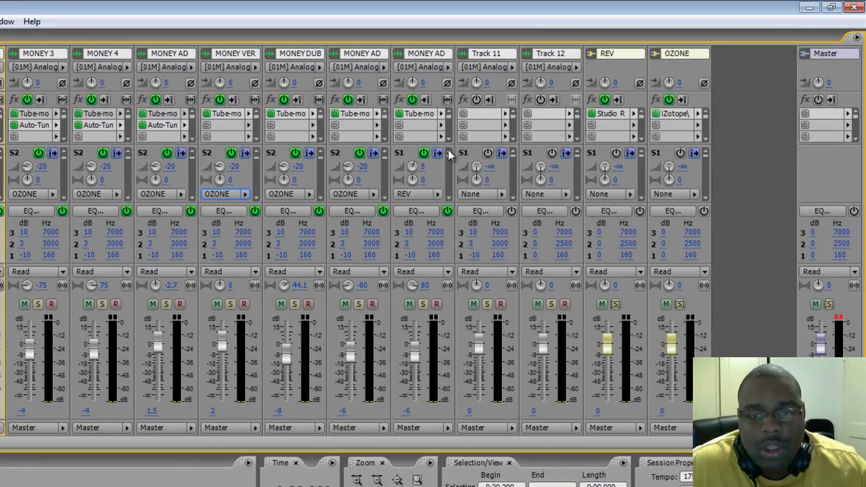
{"action": "left_click", "coordinate": [448, 198]}
{"action": "left_click", "coordinate": [439, 197]}
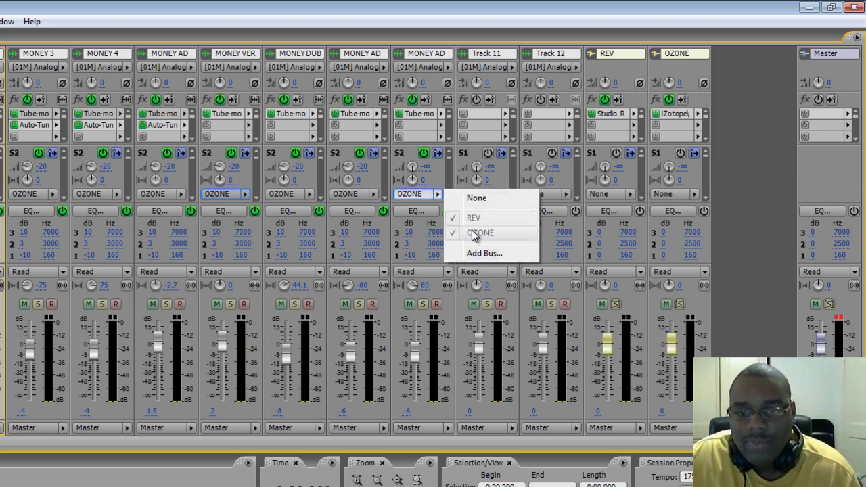
{"action": "left_click", "coordinate": [733, 89]}
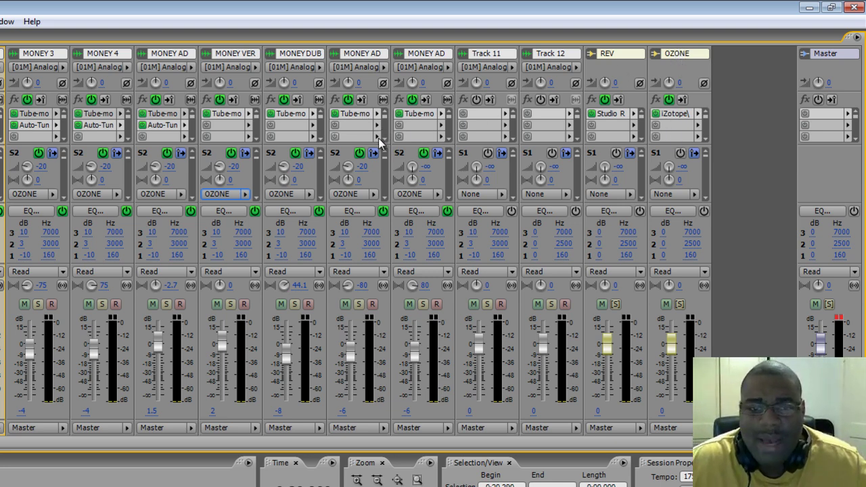
{"action": "left_click", "coordinate": [449, 195]}
{"action": "left_click", "coordinate": [439, 195]}
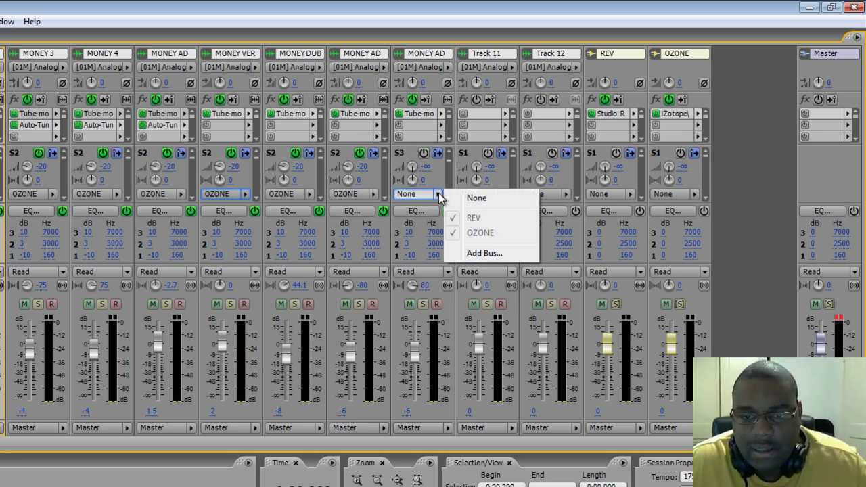
{"action": "left_click", "coordinate": [730, 142]}
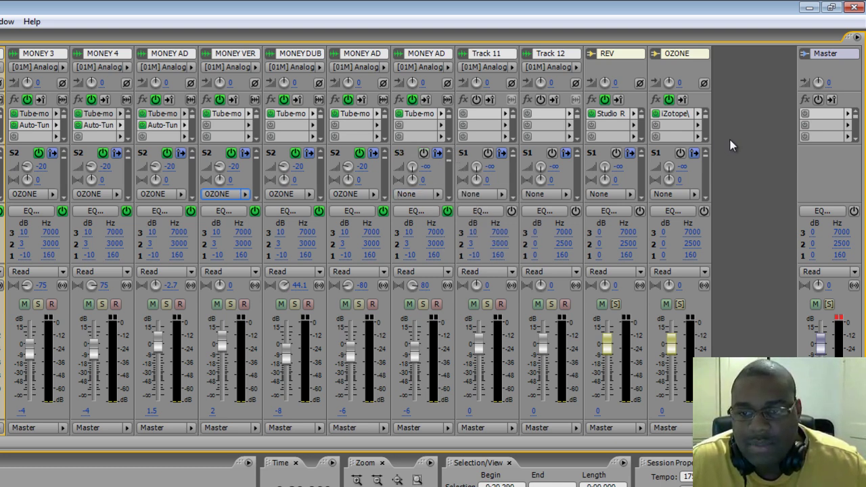
Set the level of MONEY AD 2's second send, routed to the OZONE bus, to -20 dB.
{"action": "left_click", "coordinate": [448, 198]}
{"action": "left_click", "coordinate": [448, 154]}
{"action": "left_click", "coordinate": [448, 154]}
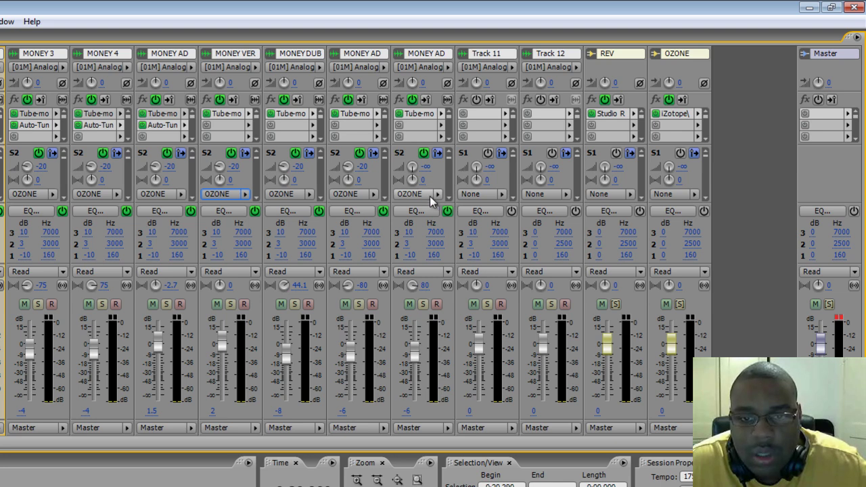
{"action": "left_click", "coordinate": [428, 167]}
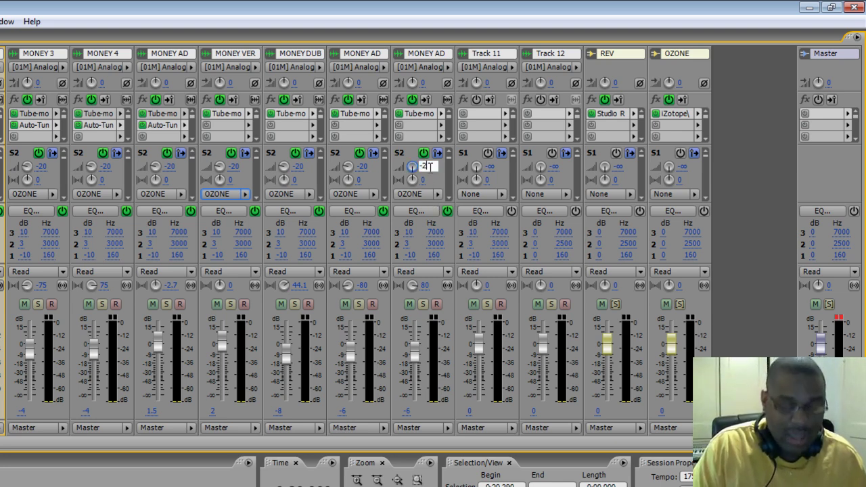
{"action": "type", "text": "-20"}
{"action": "key", "text": "Return"}
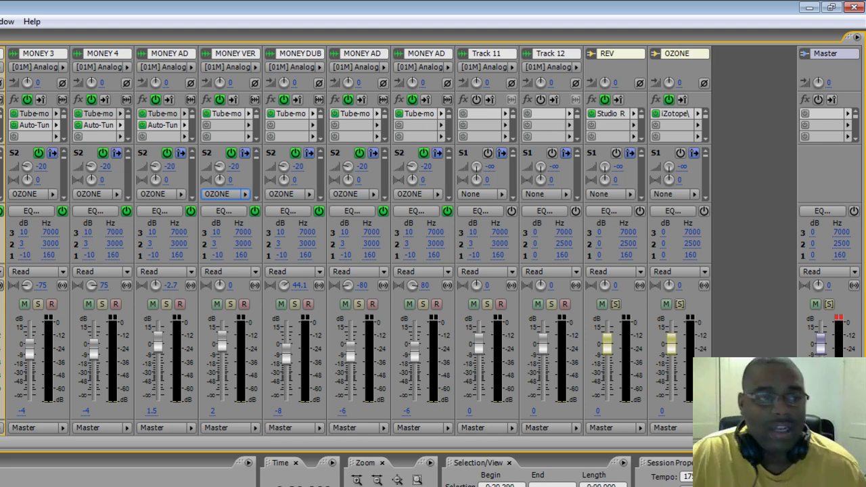
Play the session from 0:20.390 in the multitrack view and follow the mix through the MONEY tracks into the verse.
{"action": "key", "text": "alt+2"}
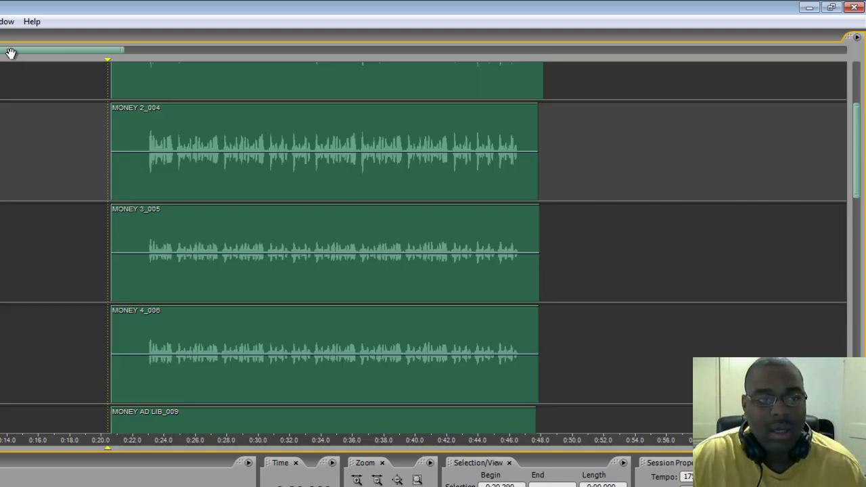
{"action": "left_click_drag", "start_coordinate": [11, 53], "coordinate": [1, 53]}
{"action": "scroll", "coordinate": [122, 112], "scroll_direction": "up", "scroll_amount": 3}
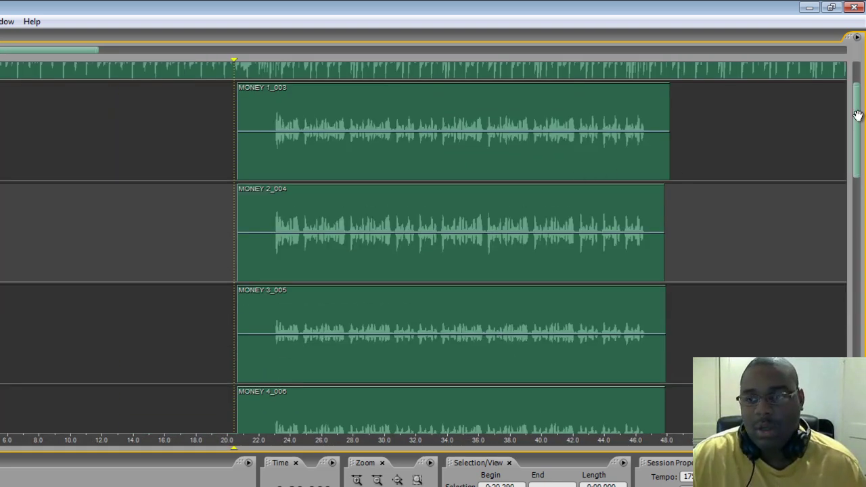
{"action": "left_click_drag", "start_coordinate": [858, 115], "coordinate": [847, 56]}
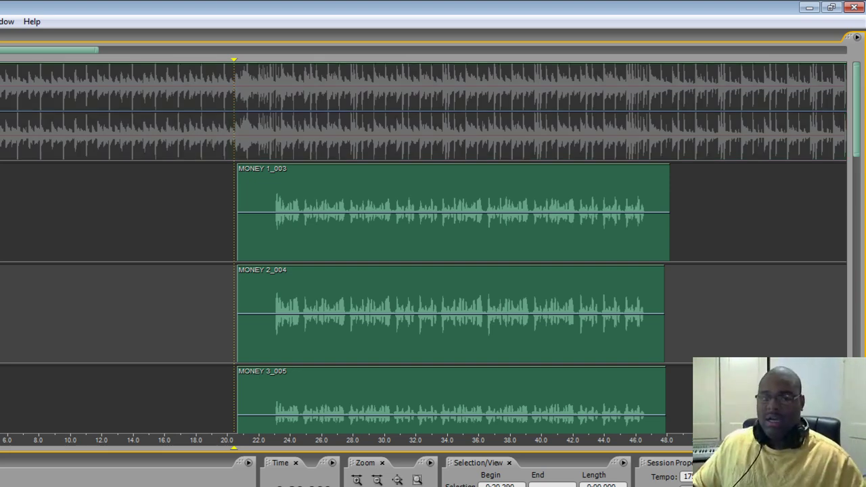
{"action": "key", "text": "space"}
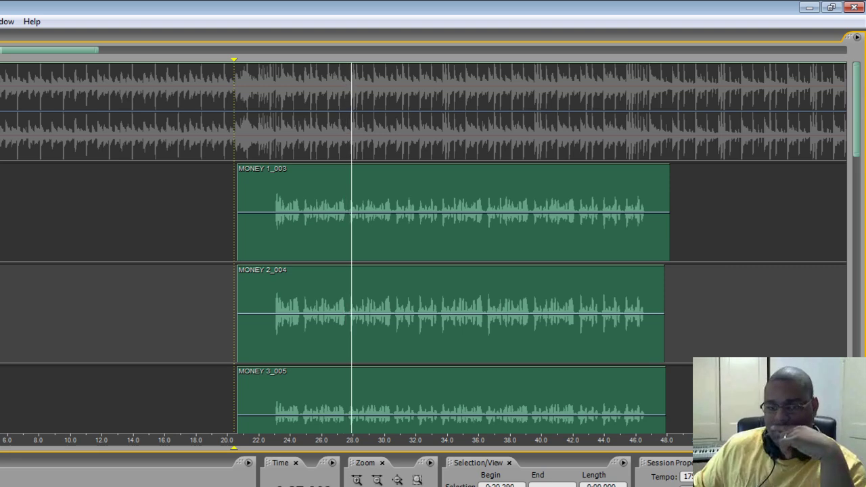
{"action": "left_click_drag", "start_coordinate": [863, 135], "coordinate": [861, 288]}
{"action": "left_click_drag", "start_coordinate": [43, 52], "coordinate": [148, 67]}
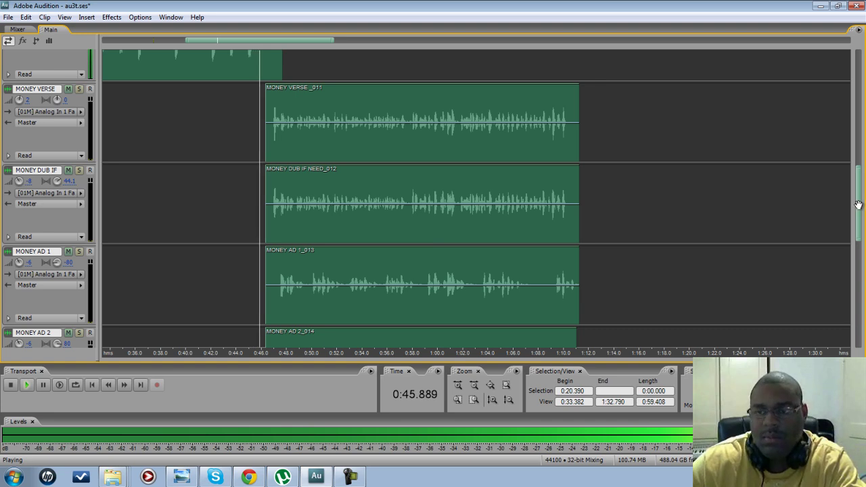
{"action": "left_click_drag", "start_coordinate": [858, 201], "coordinate": [861, 229]}
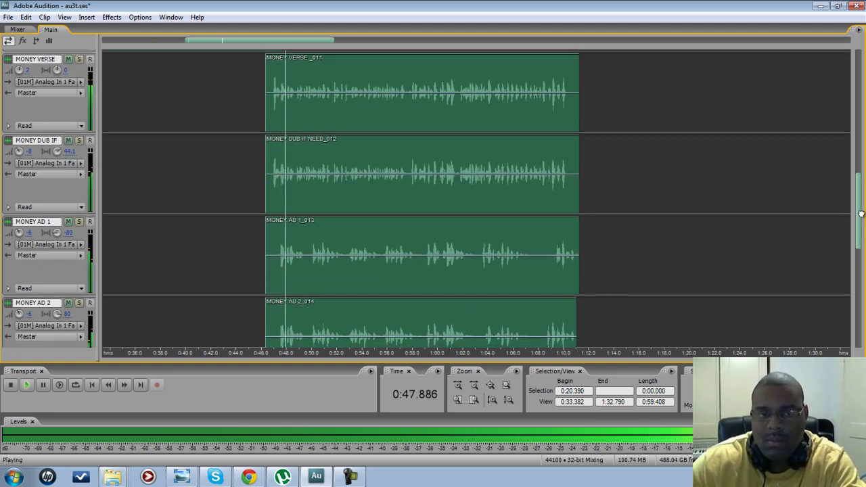
Set the volumes of the MONEY AD 1 and MONEY AD 2 tracks to -7 dB in the mixer.
{"action": "left_click", "coordinate": [170, 17]}
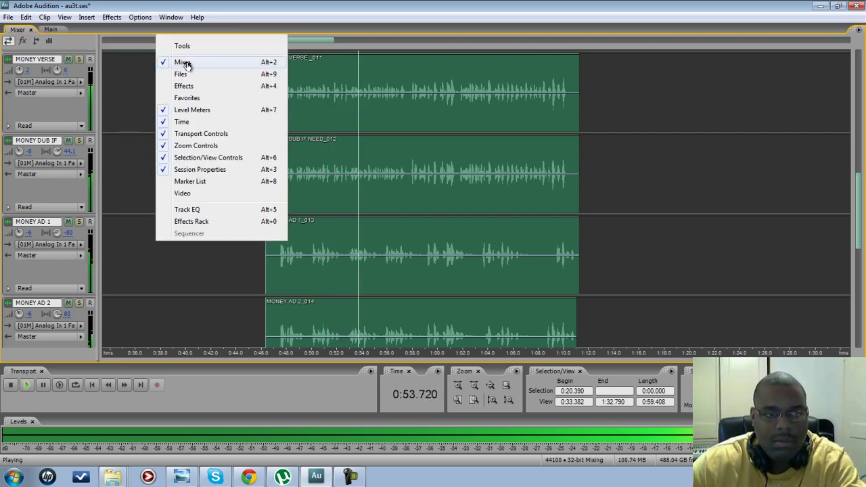
{"action": "left_click", "coordinate": [198, 61]}
{"action": "left_click", "coordinate": [446, 330]}
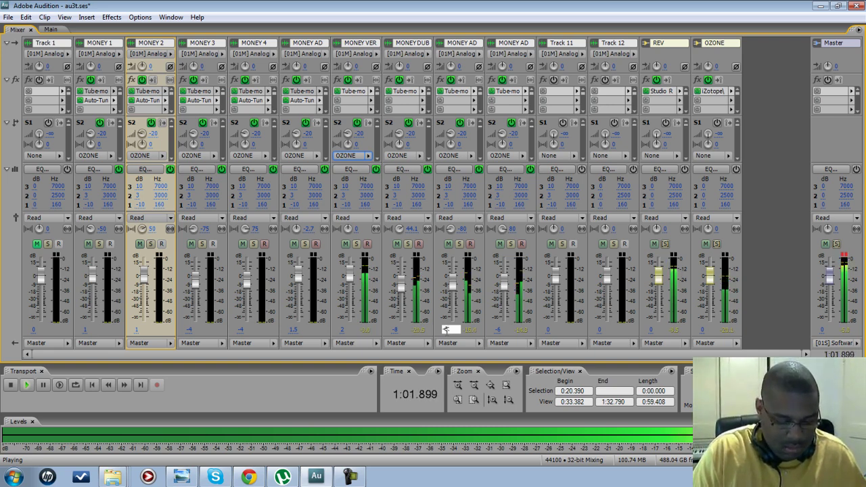
{"action": "key", "text": "BackSpace"}
{"action": "key", "text": "BackSpace"}
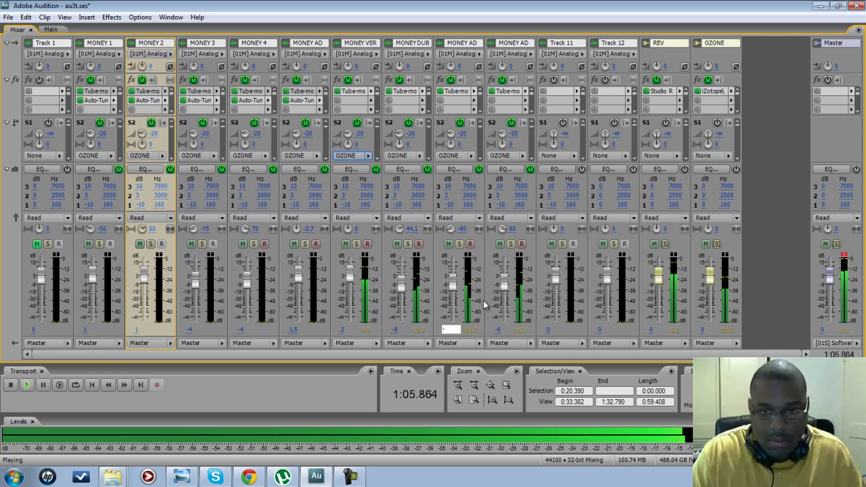
{"action": "type", "text": "-7"}
{"action": "key", "text": "Tab"}
{"action": "type", "text": "-7"}
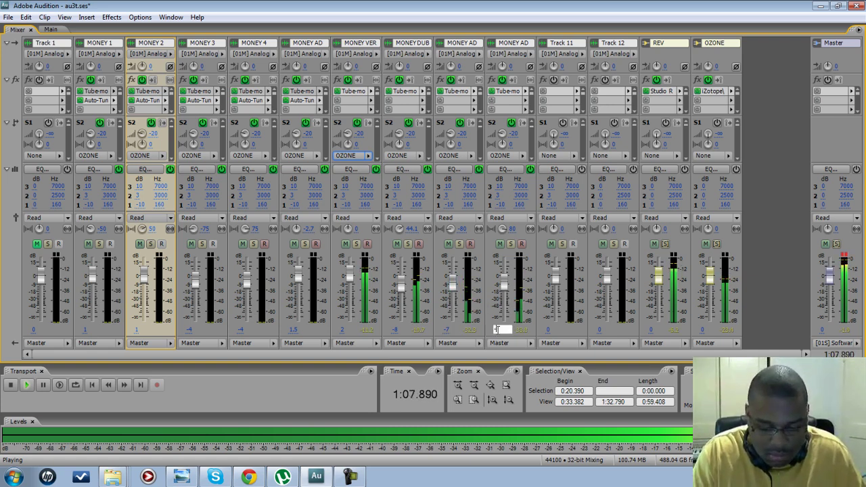
{"action": "key", "text": "Return"}
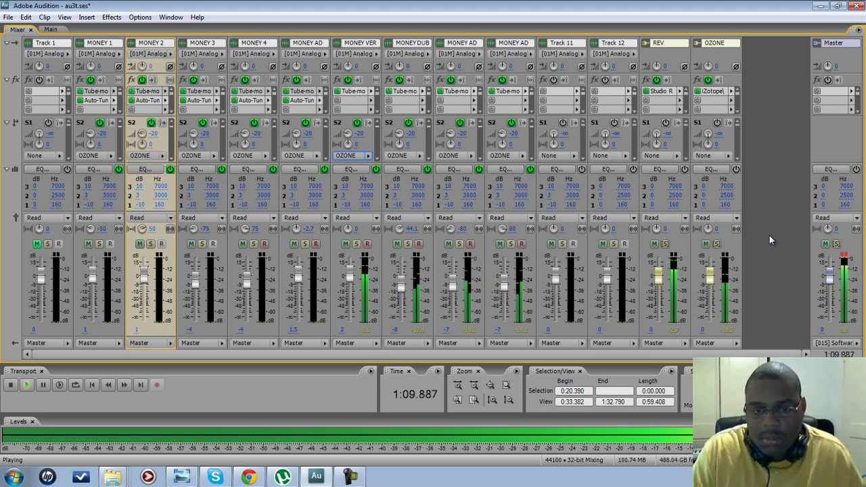
Stop playback, unmute the beat on Track 1 and play the session from 0:20.390 in the multitrack view.
{"action": "key", "text": "space"}
{"action": "left_click", "coordinate": [50, 30]}
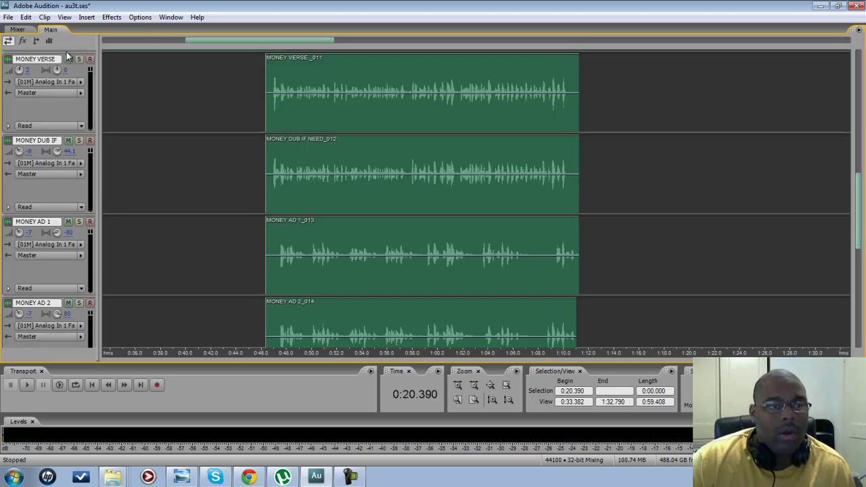
{"action": "left_click_drag", "start_coordinate": [857, 185], "coordinate": [850, 92]}
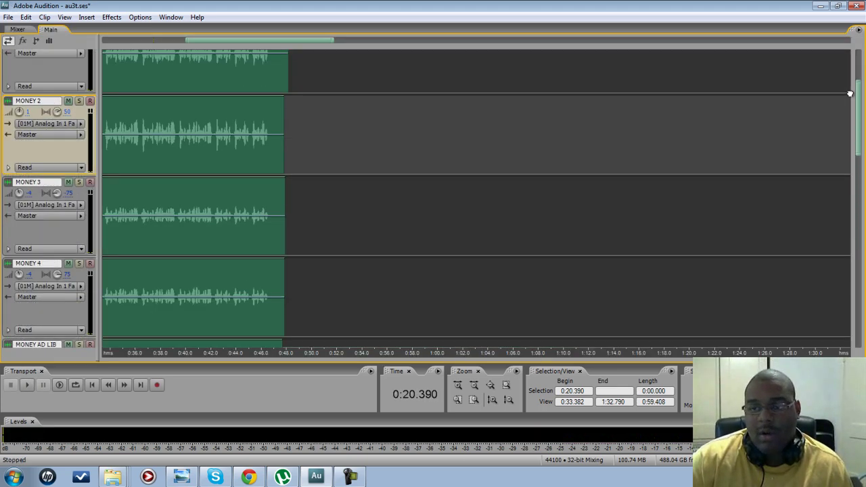
{"action": "left_click_drag", "start_coordinate": [294, 40], "coordinate": [224, 41]}
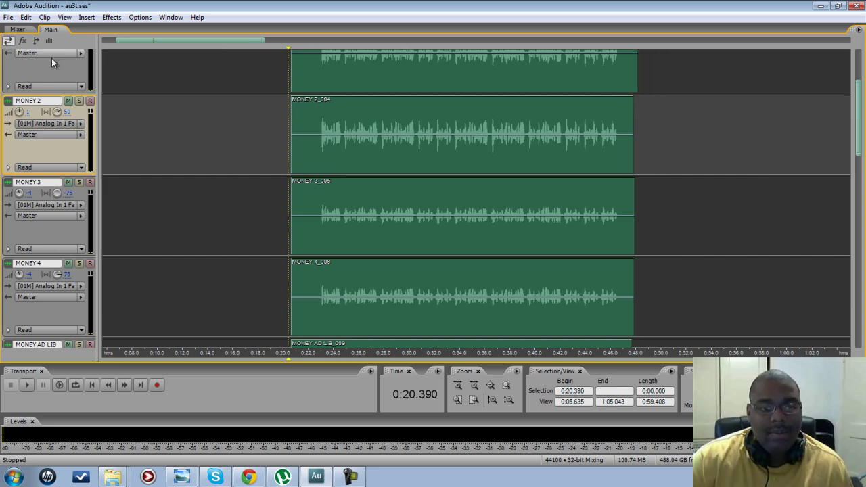
{"action": "left_click_drag", "start_coordinate": [862, 122], "coordinate": [858, 88]}
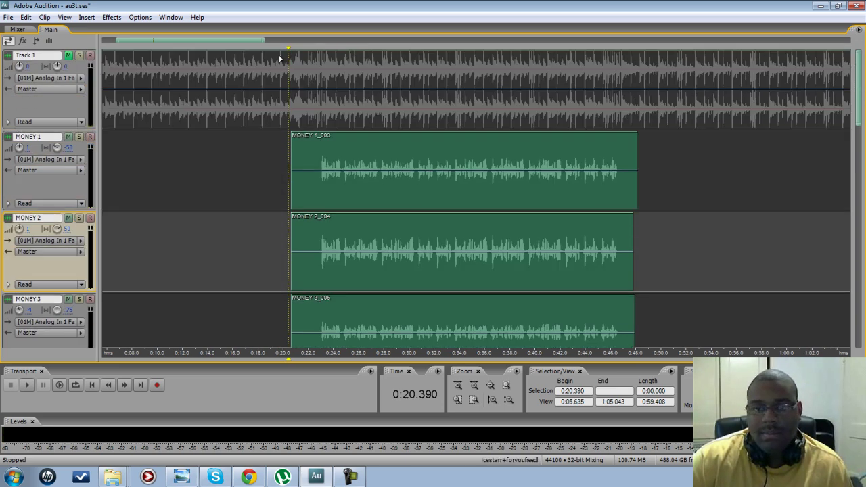
{"action": "left_click", "coordinate": [69, 56]}
{"action": "key", "text": "space"}
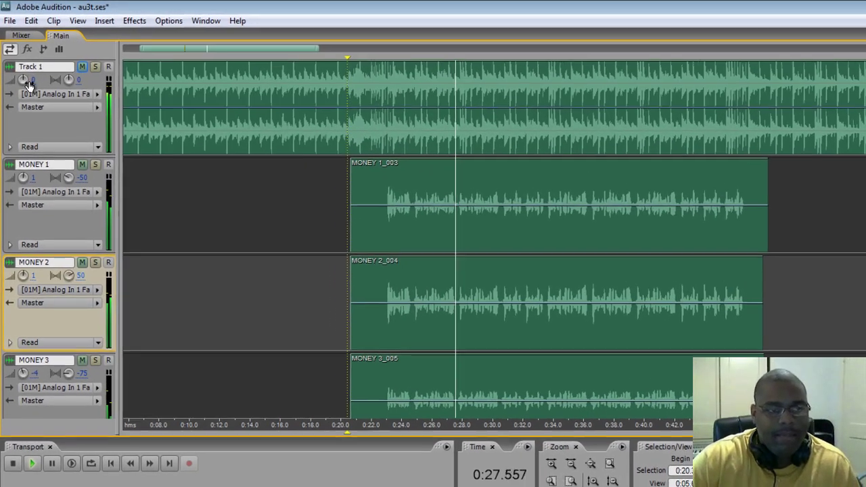
Set Track 1's volume to -1 dB and place the start cursor just before the MONEY clips at 0:19.530.
{"action": "left_click_drag", "start_coordinate": [27, 81], "coordinate": [28, 86]}
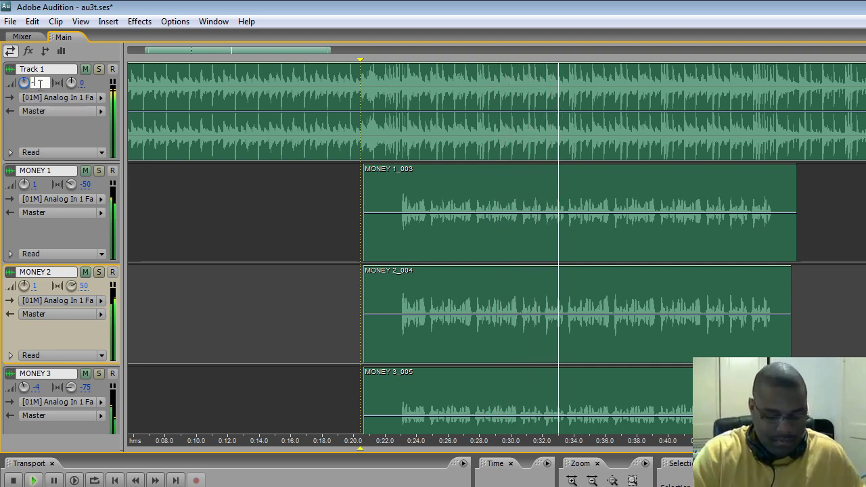
{"action": "left_click", "coordinate": [38, 82]}
{"action": "type", "text": "-1"}
{"action": "left_click", "coordinate": [346, 211]}
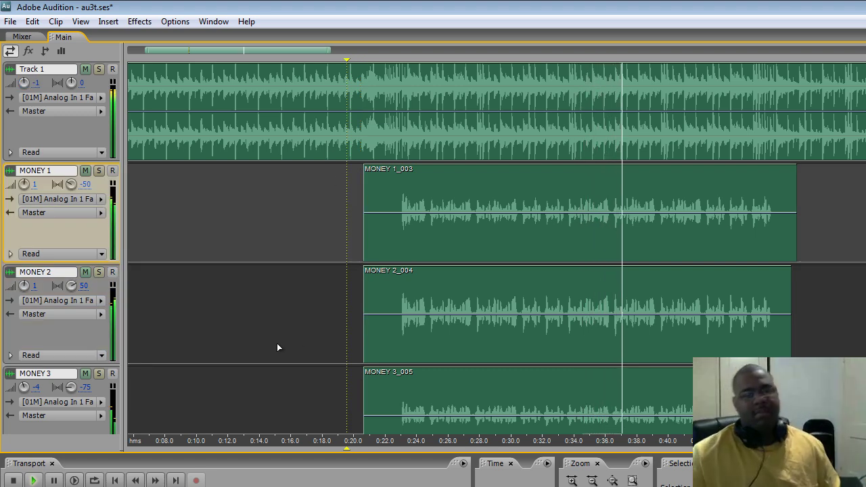
Check the track levels in the mixer during playback, and follow the verse, double and ad-lib tracks in the multitrack view.
{"action": "left_click", "coordinate": [214, 22]}
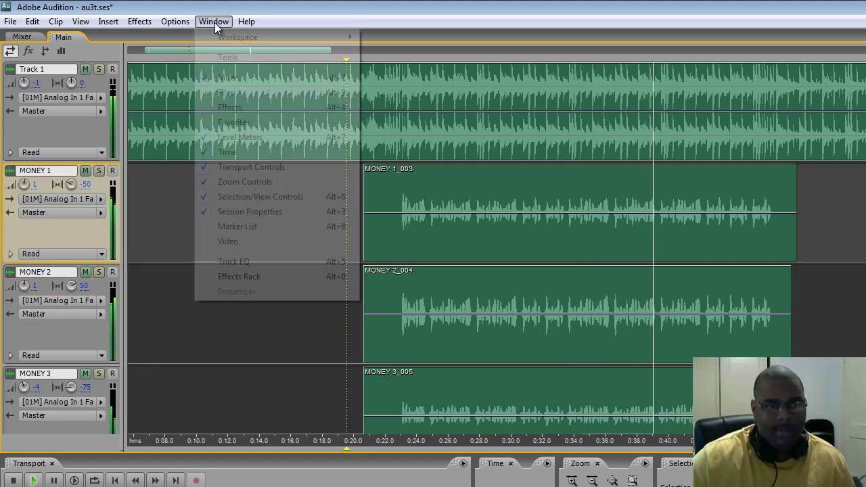
{"action": "left_click", "coordinate": [254, 79]}
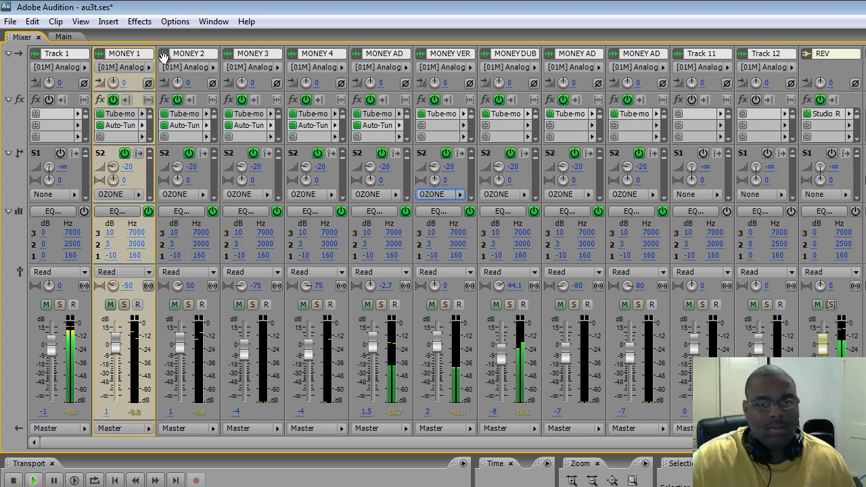
{"action": "left_click", "coordinate": [61, 36]}
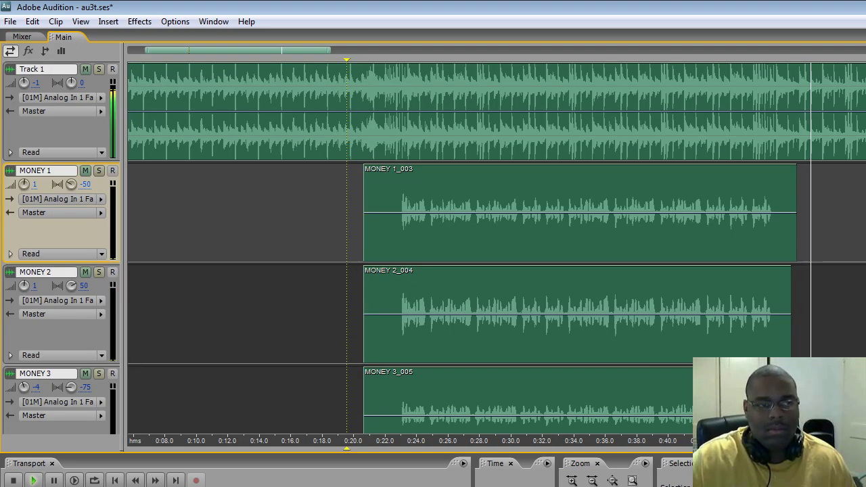
{"action": "scroll", "coordinate": [433, 248], "scroll_direction": "down", "scroll_amount": 5}
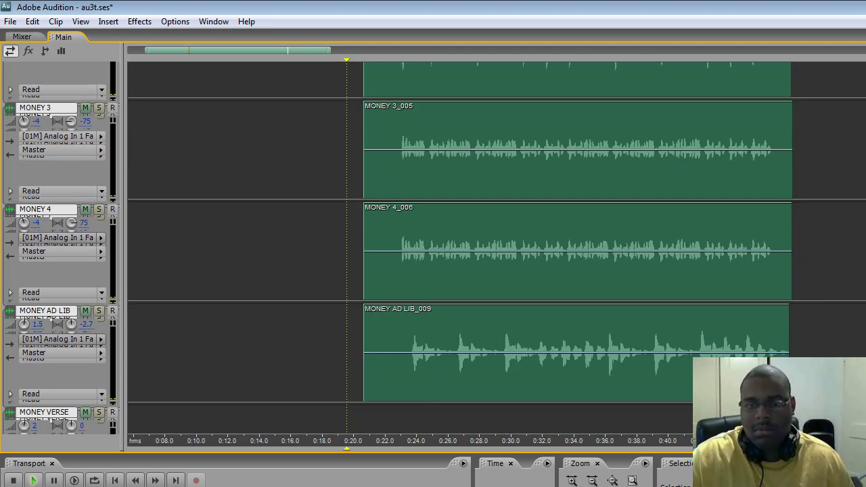
{"action": "left_click_drag", "start_coordinate": [260, 50], "coordinate": [360, 64]}
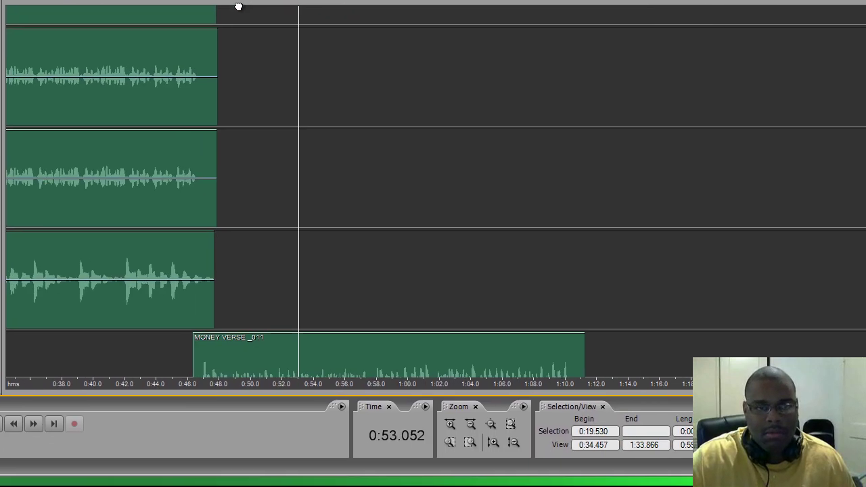
{"action": "left_click_drag", "start_coordinate": [857, 70], "coordinate": [856, 151]}
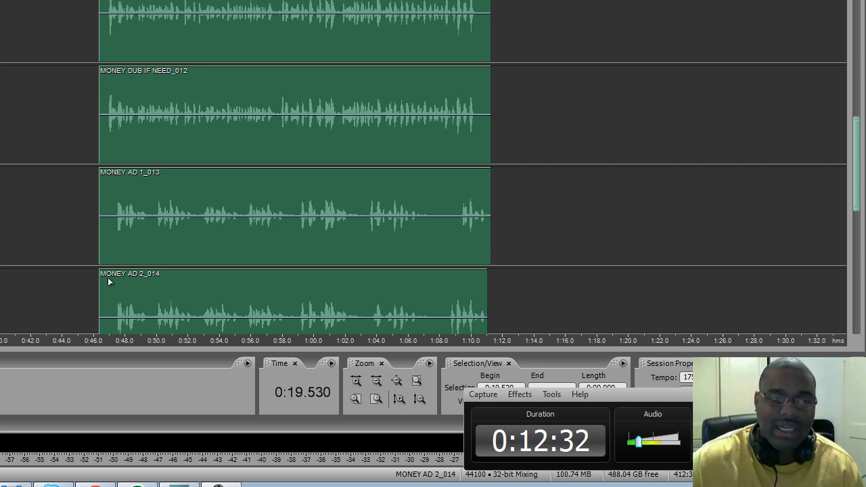
{"action": "left_click", "coordinate": [103, 174]}
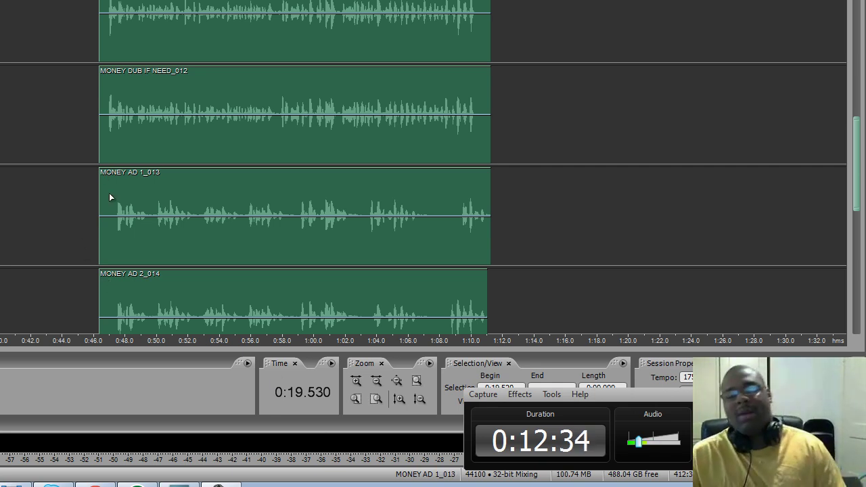